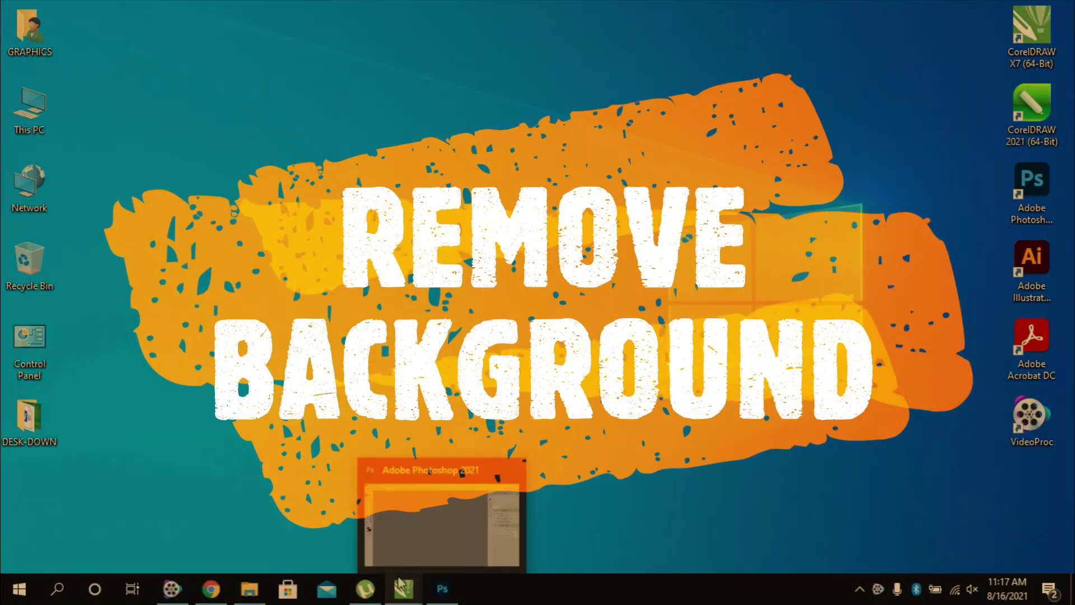
Open 03-standard-scale-2_00x-gigapixel.jpg from the GRAFIX (D:) drive in Photoshop.
mouse_move(248, 589)
click(310, 515)
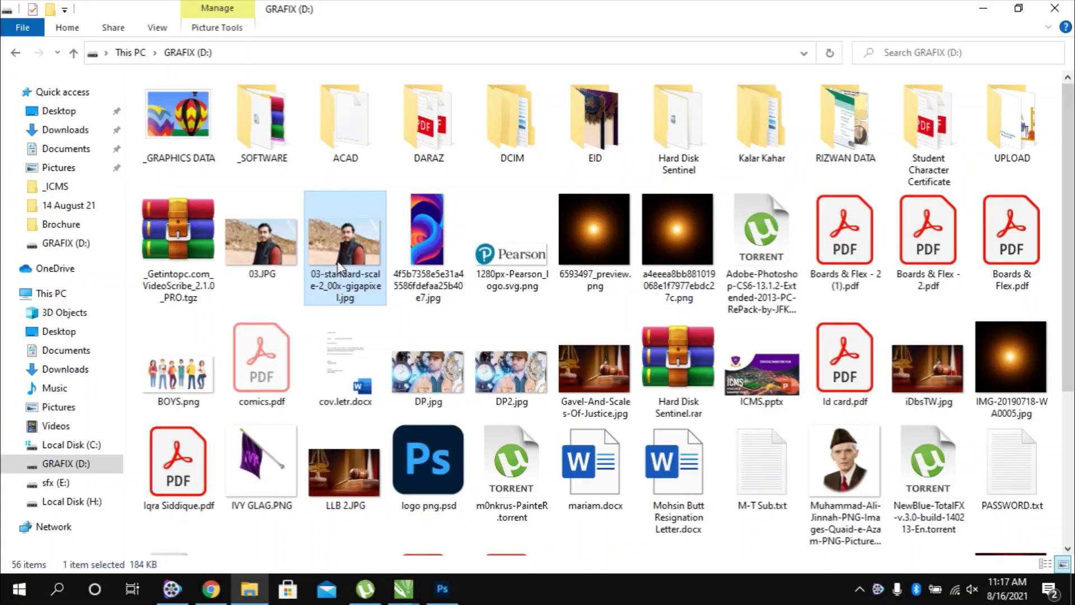
mouse_move(338, 263)
mouse_down()
mouse_move(447, 574)
mouse_move(380, 178)
mouse_up()
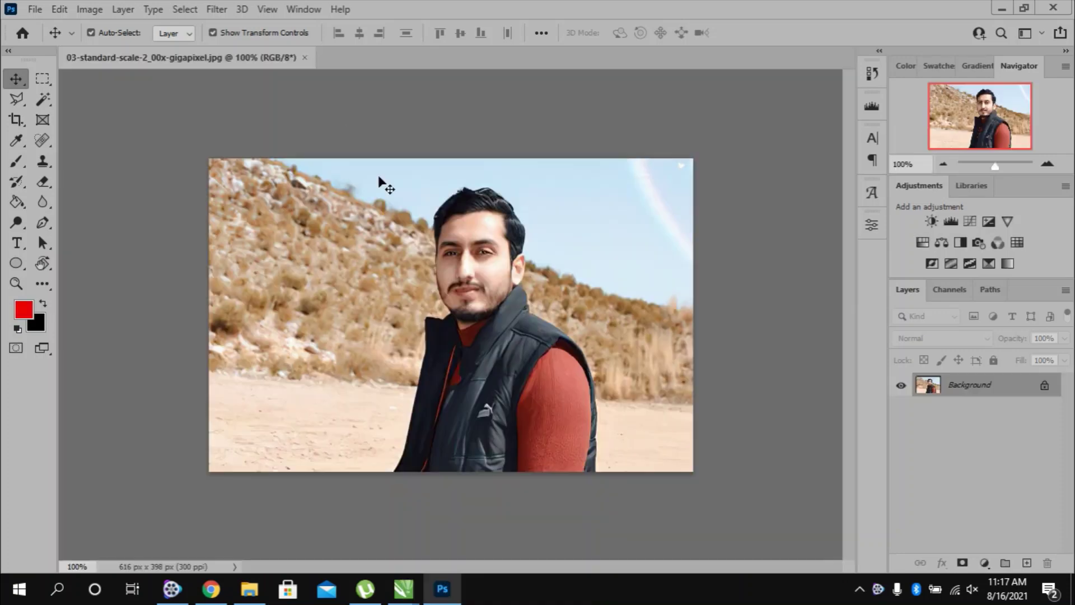
Show the Properties panel with Canvas and Guides collapsed, and unlock Background into Layer 0.
click(303, 10)
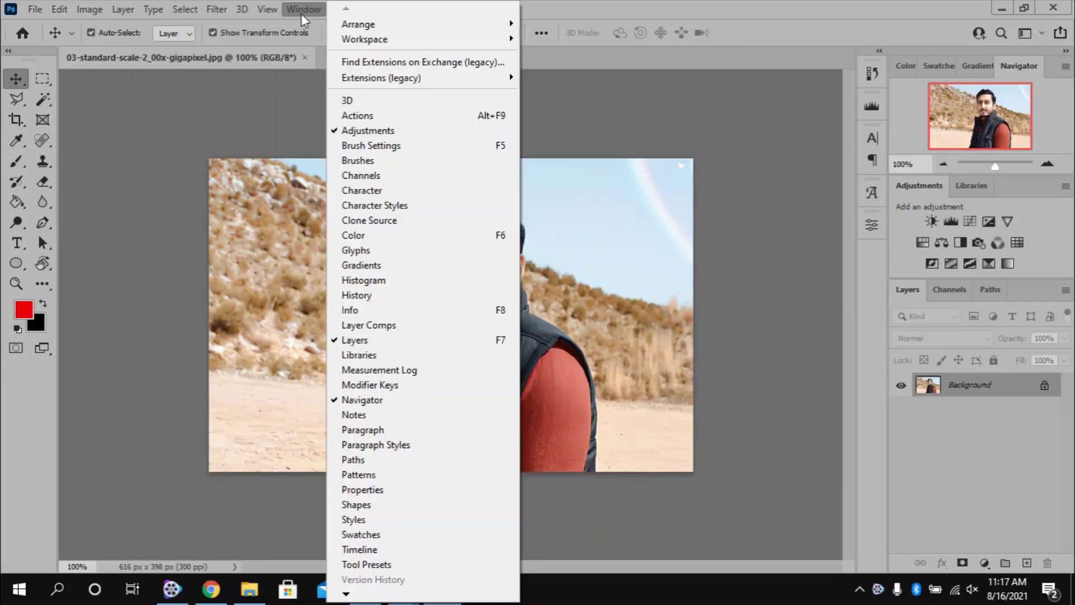
click(394, 490)
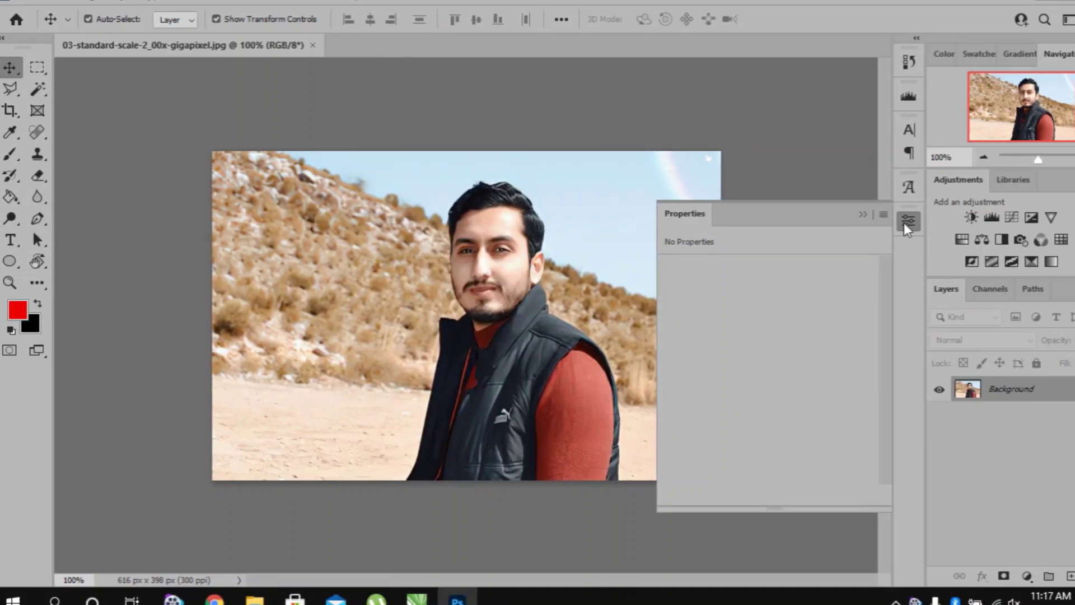
click(666, 267)
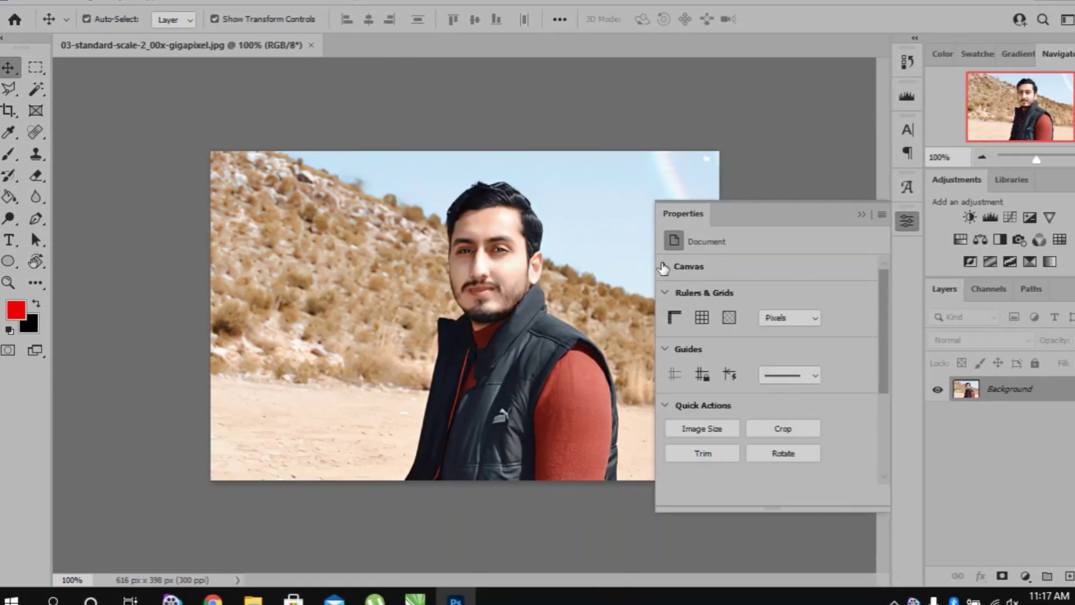
click(667, 349)
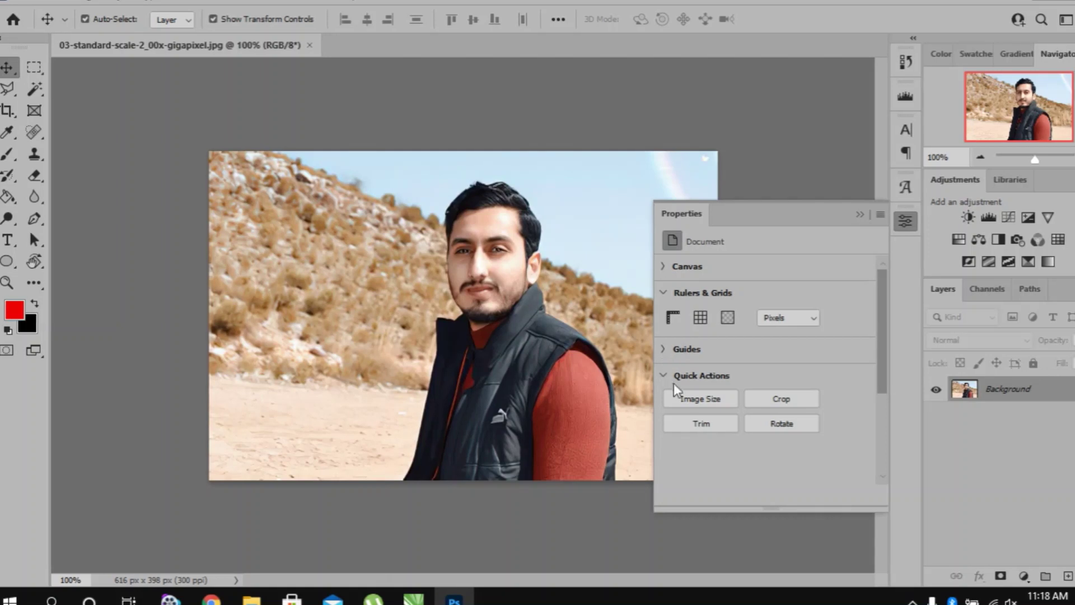
click(1066, 389)
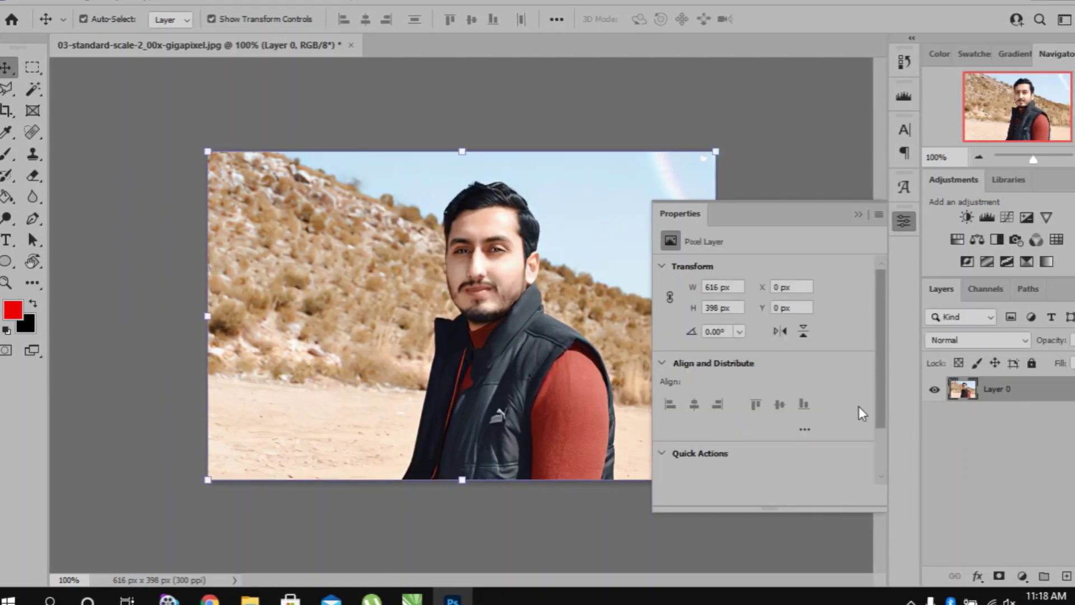
Mask out the hillside with the Remove Background quick action, leaving the man on transparency.
click(663, 364)
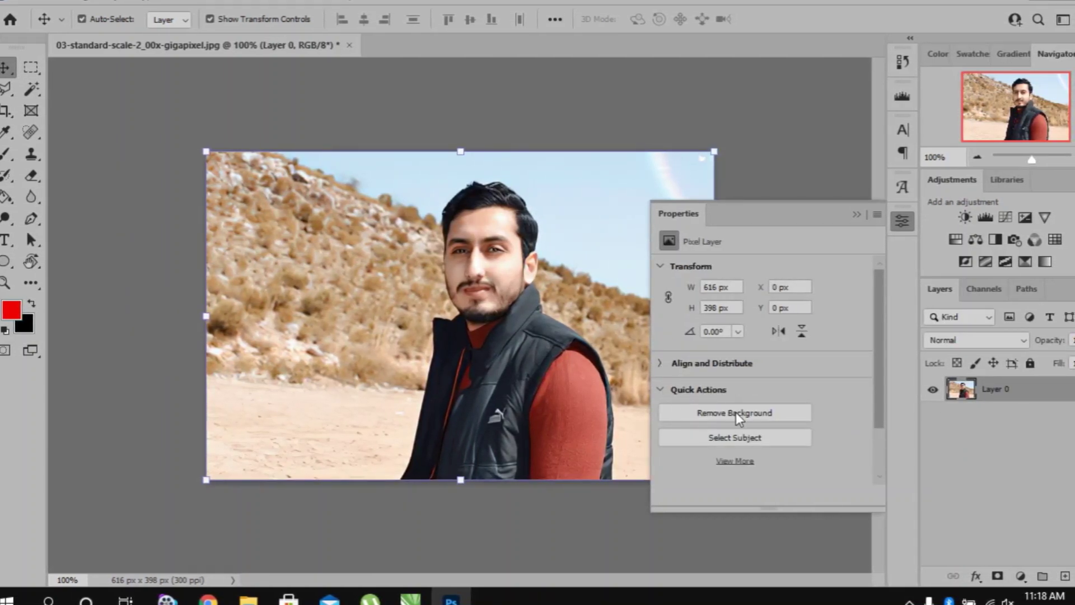
click(722, 418)
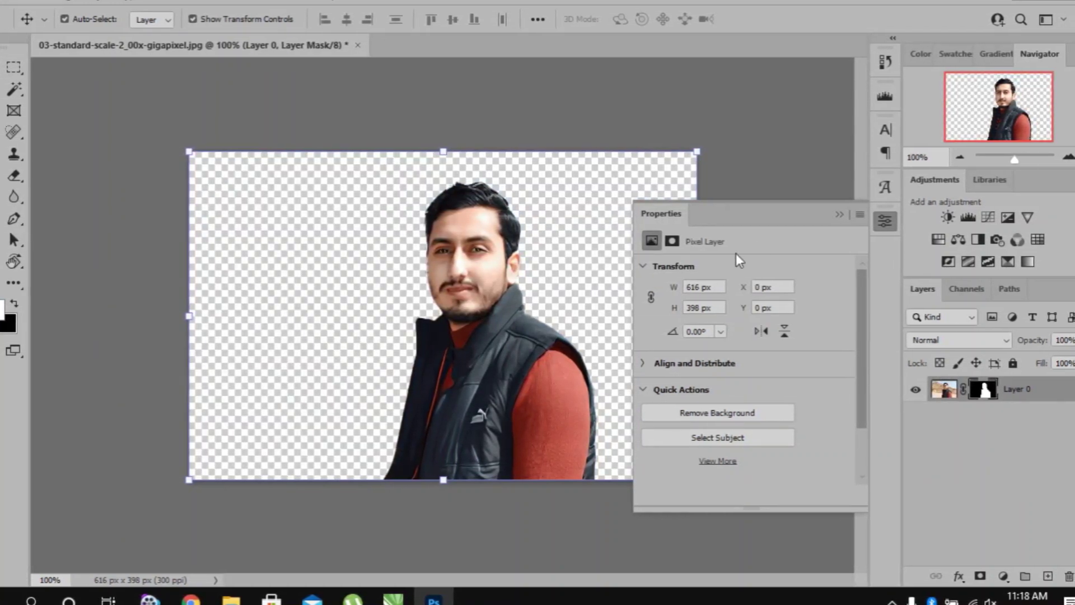
click(840, 215)
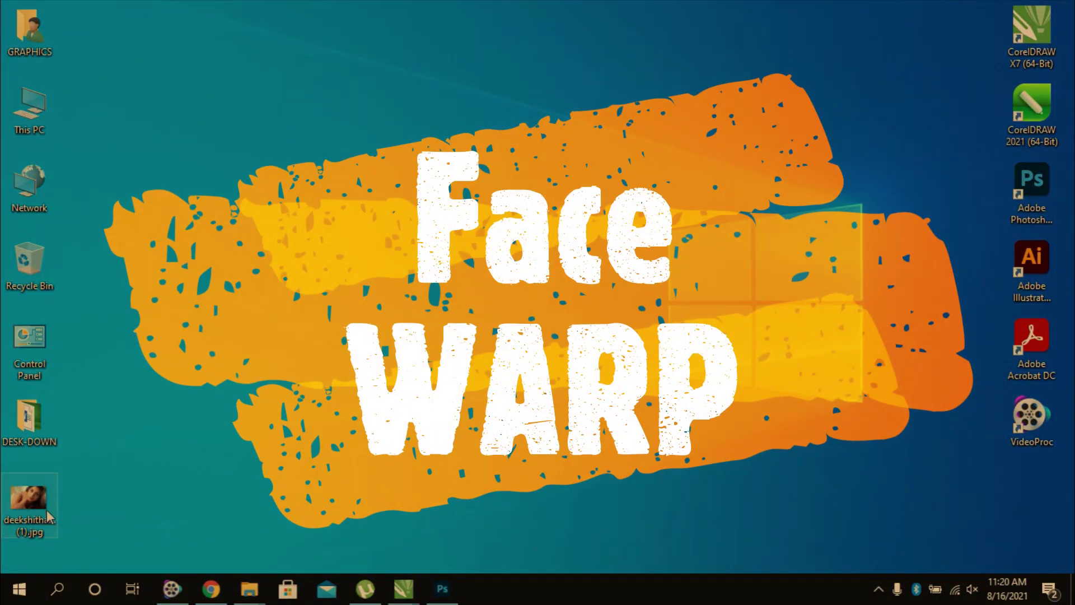
Open the woman's close-up portrait from the desktop and start Filter > Liquify on it.
drag(46, 500, 435, 528)
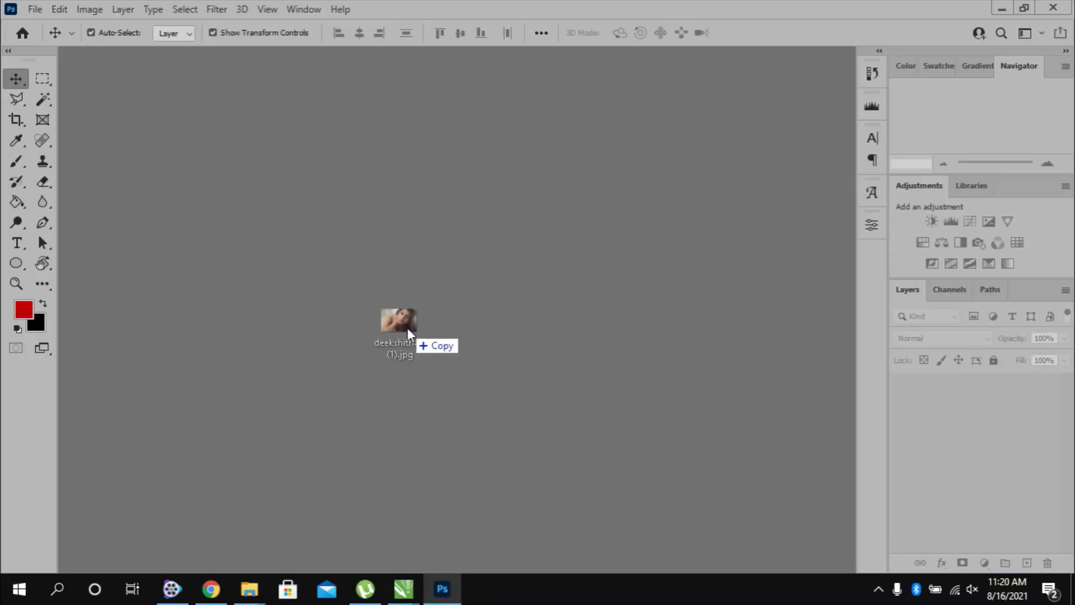
drag(407, 327, 407, 326)
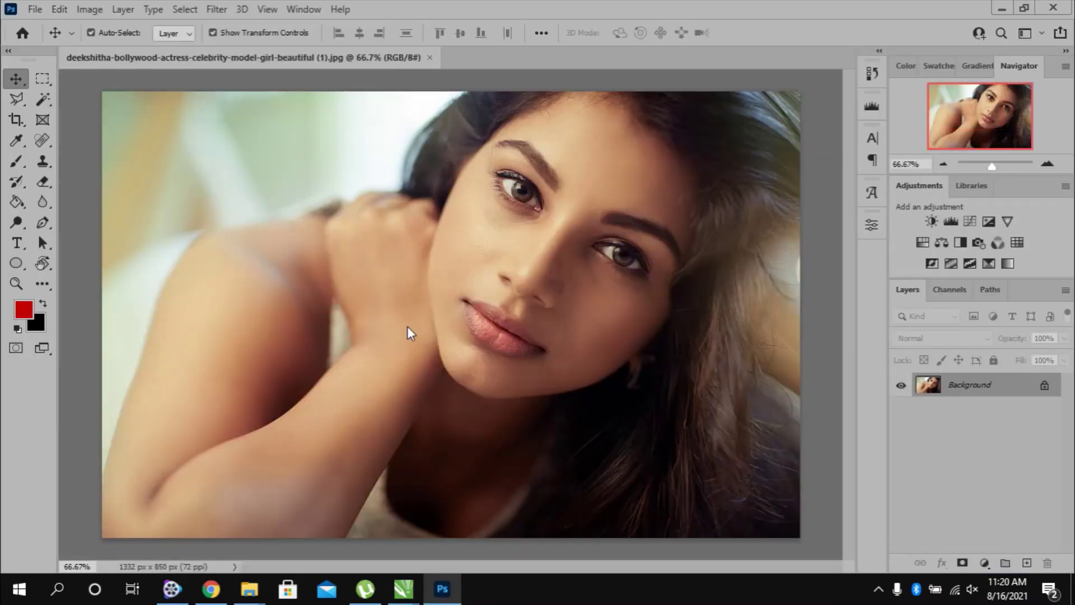
click(221, 13)
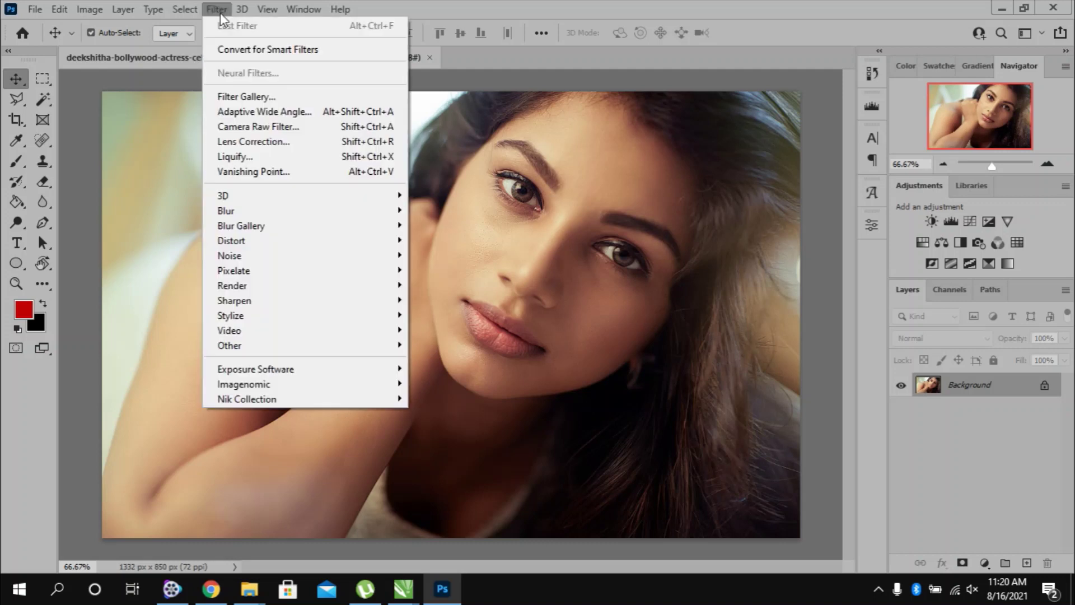
click(243, 161)
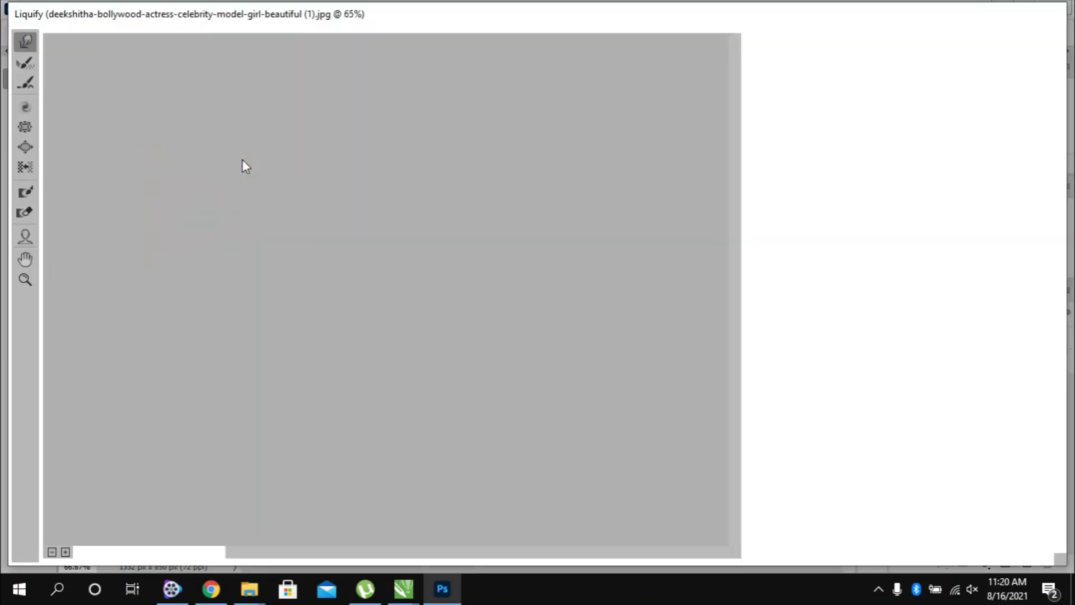
In Face-Aware Liquify, set Eye Distance -37, Smile 100, Mouth Width -55 and Mouth Height -100.
key(a)
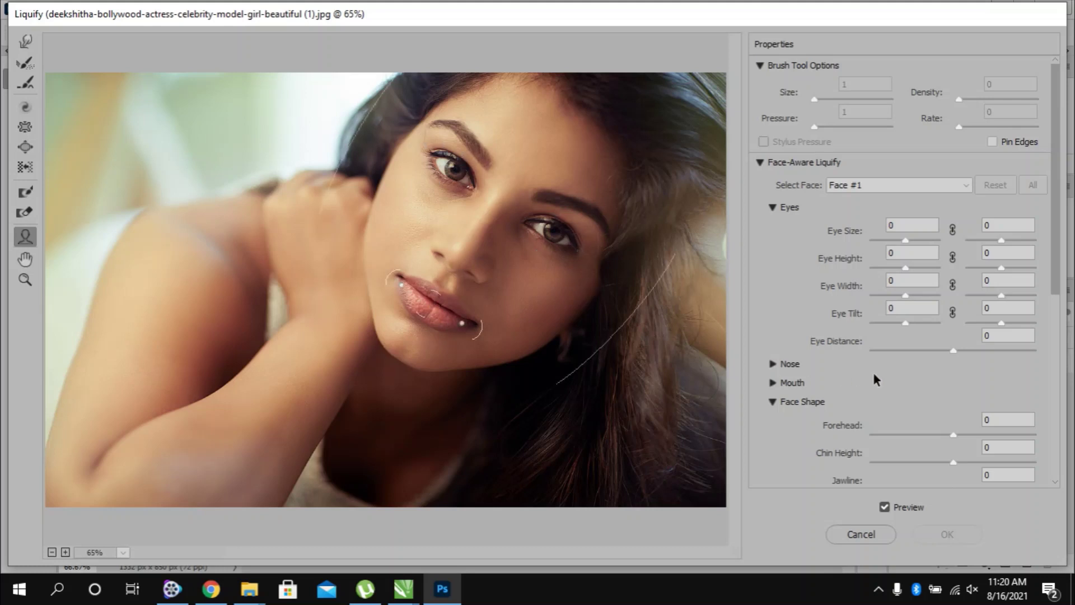
drag(953, 350, 990, 350)
drag(907, 339, 919, 338)
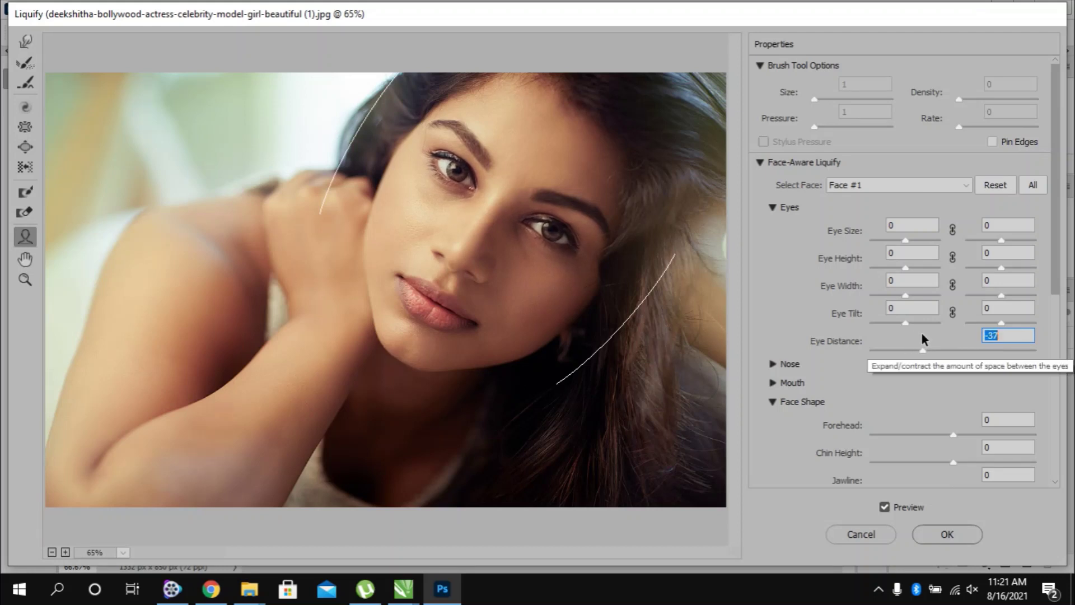
click(772, 383)
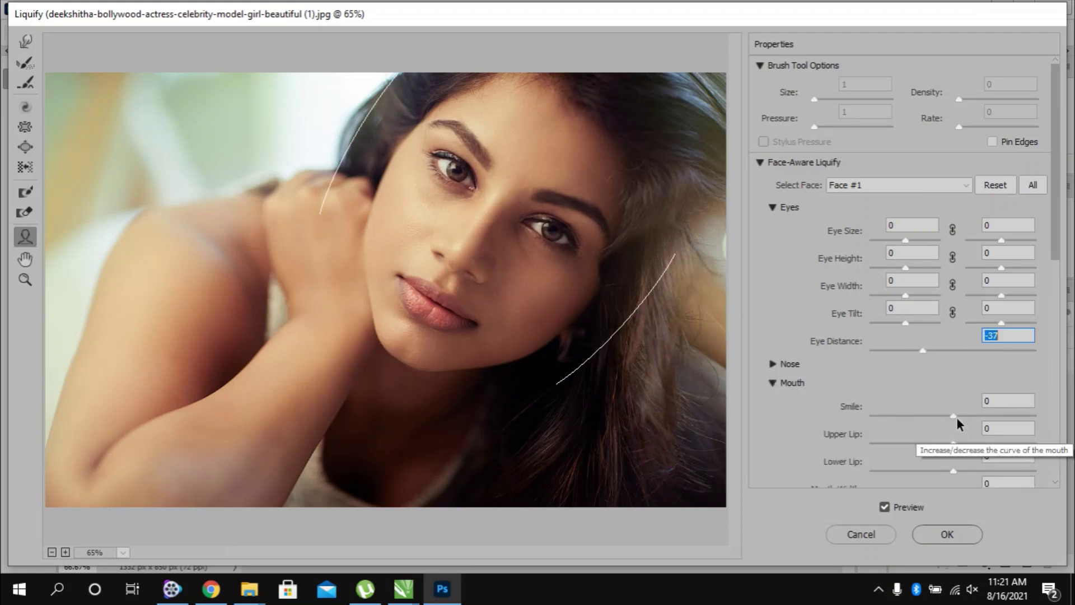
drag(953, 416, 1073, 423)
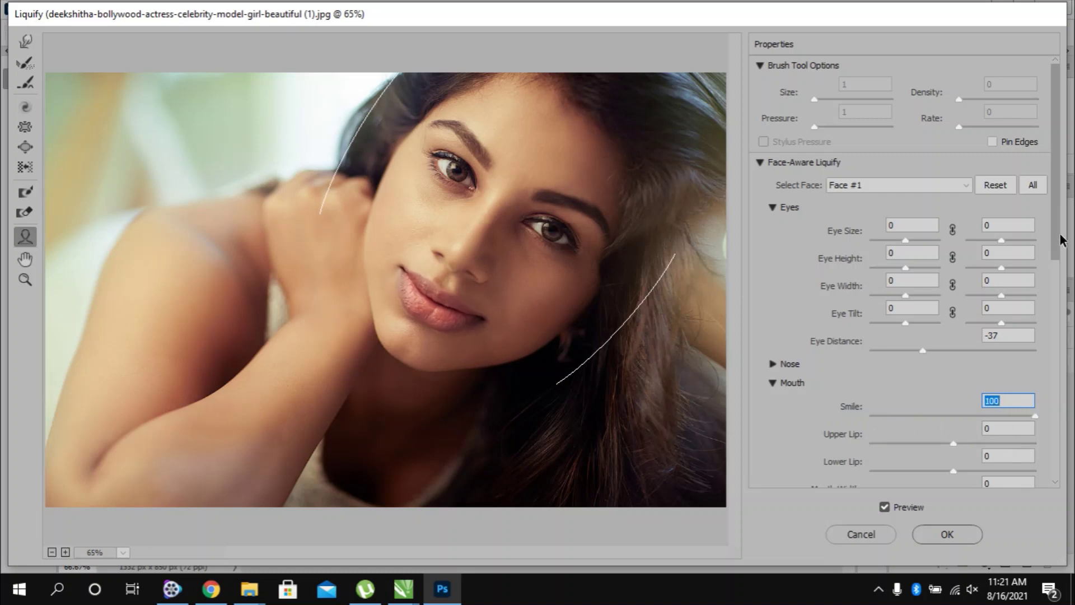
drag(1056, 239, 1057, 322)
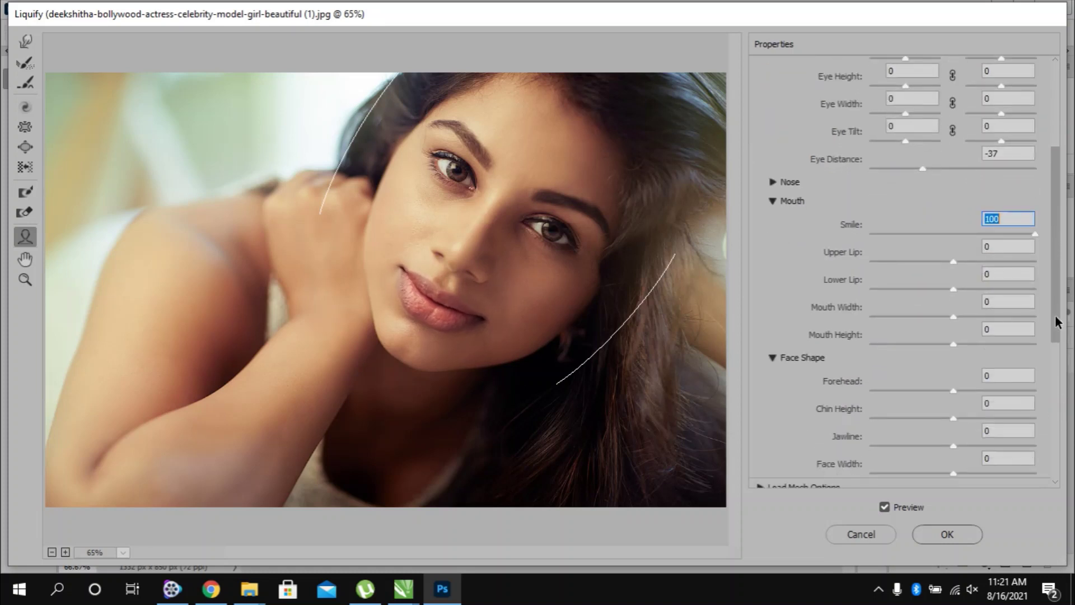
drag(953, 317, 1017, 317)
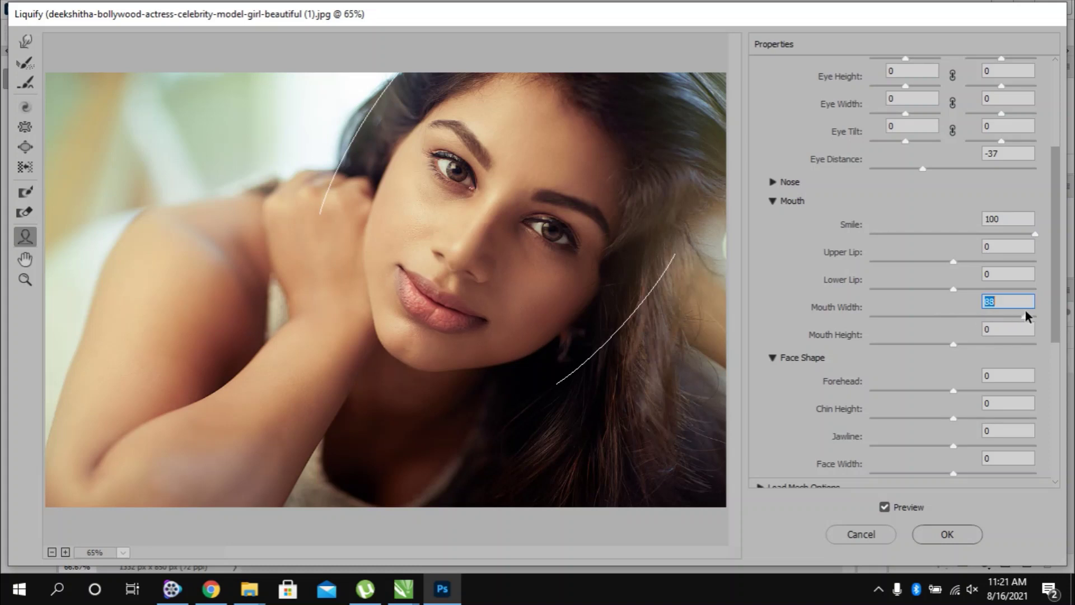
drag(953, 344, 1039, 343)
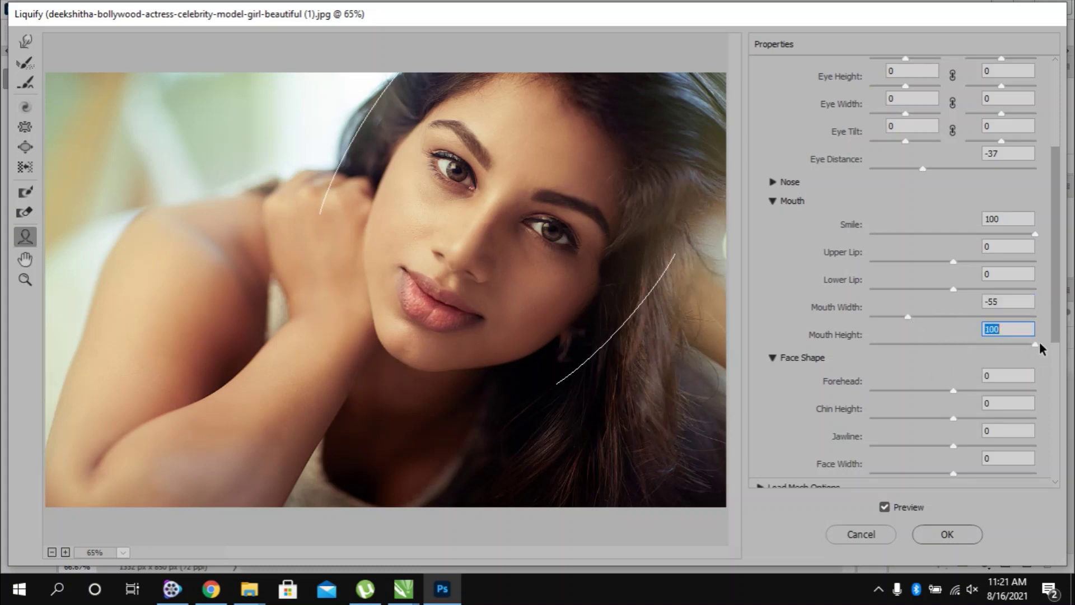
click(869, 343)
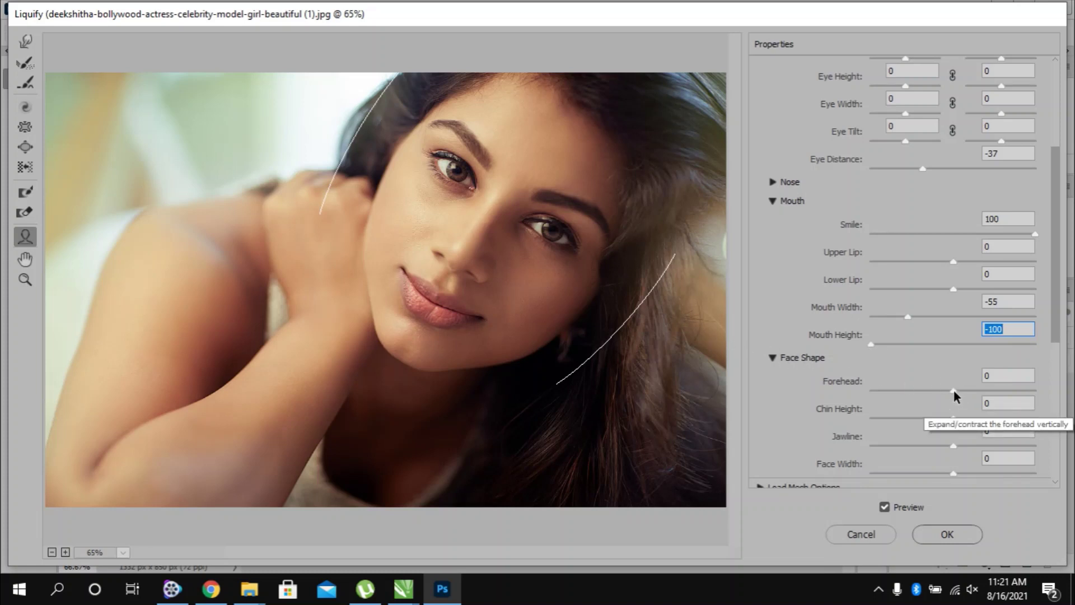
Set Forehead -5, Chin Height 100, and Jawline and Face Width to -100.
mouse_move(953, 390)
mouse_down()
mouse_move(1035, 390)
mouse_move(949, 388)
mouse_move(975, 418)
mouse_up()
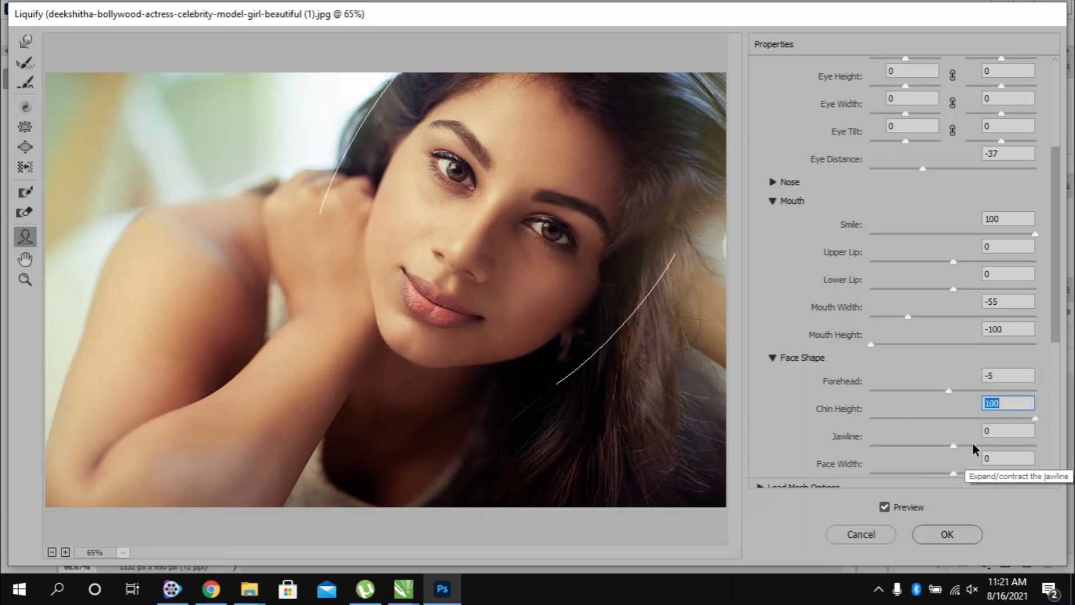
drag(953, 445, 809, 445)
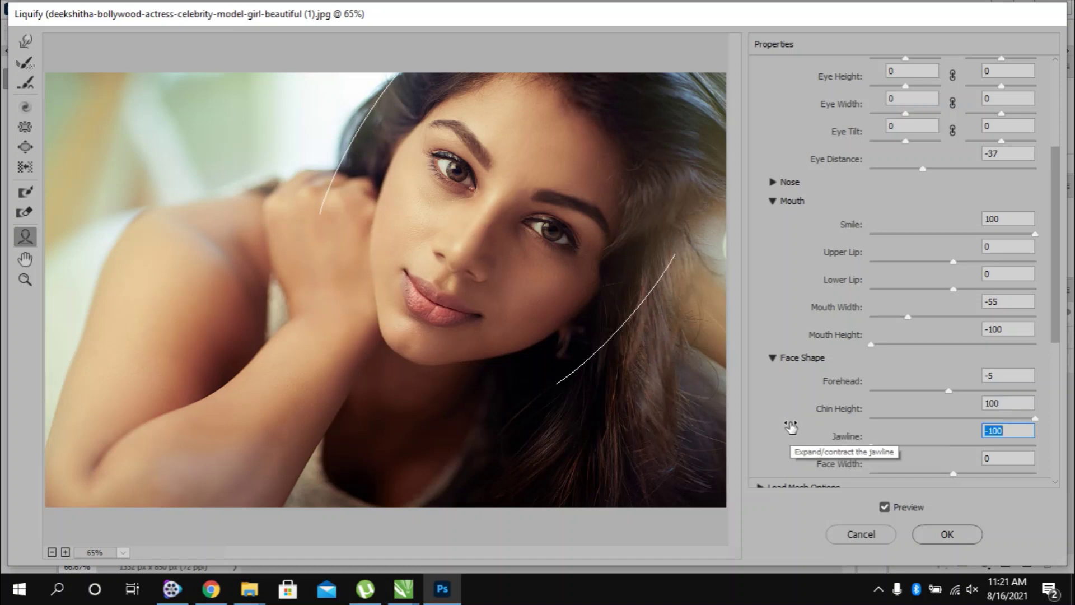
click(953, 473)
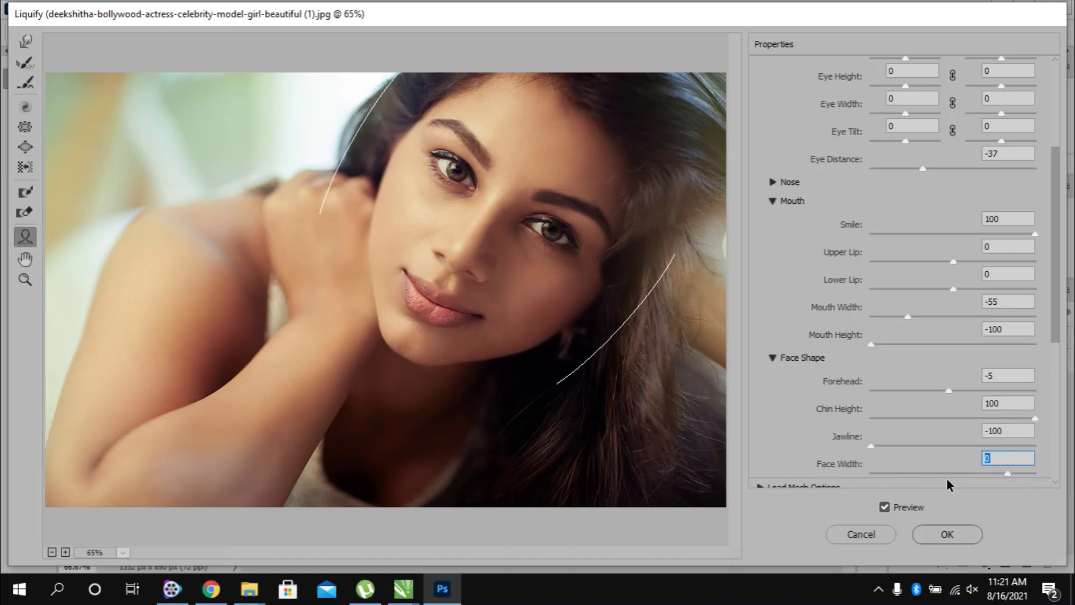
drag(784, 466, 822, 463)
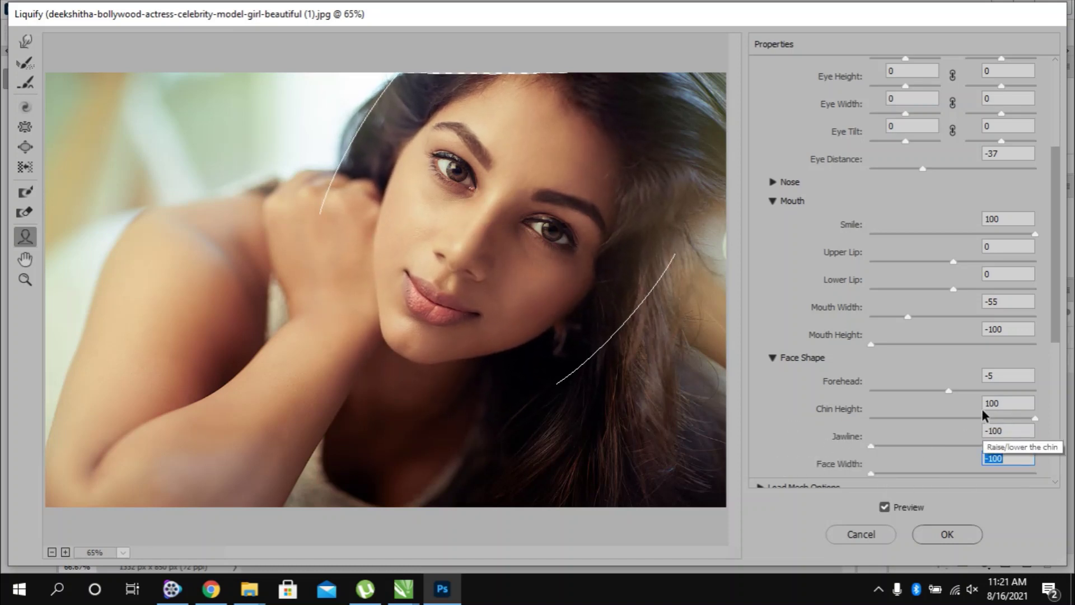
Change Eye Distance to -100 and Nose Height to -100, then apply the Liquify edits.
scroll(1052, 266, up, 1)
scroll(1052, 265, up, 5)
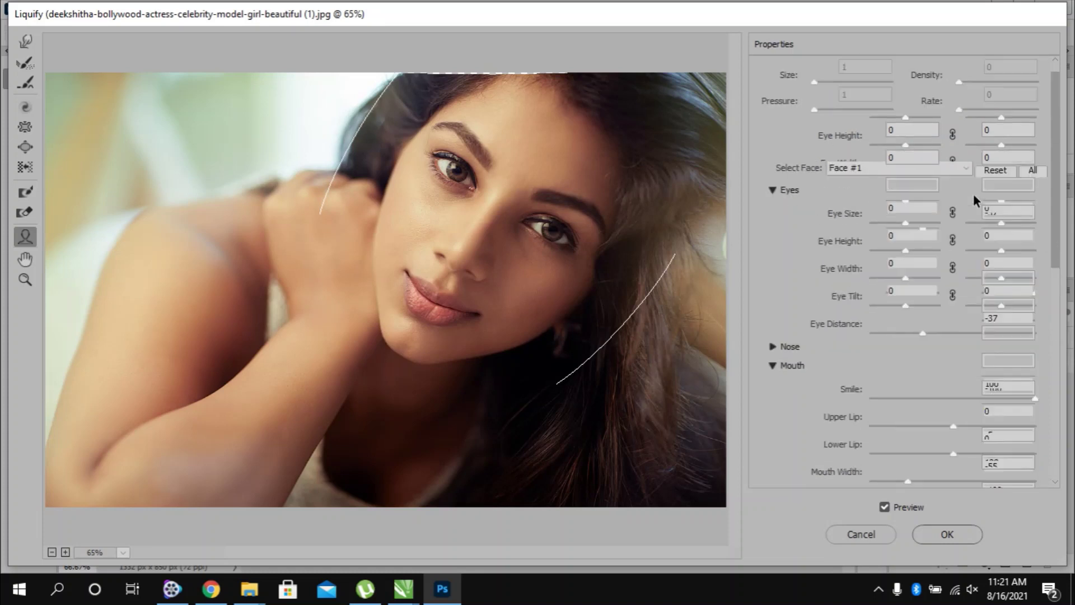
drag(922, 333, 869, 335)
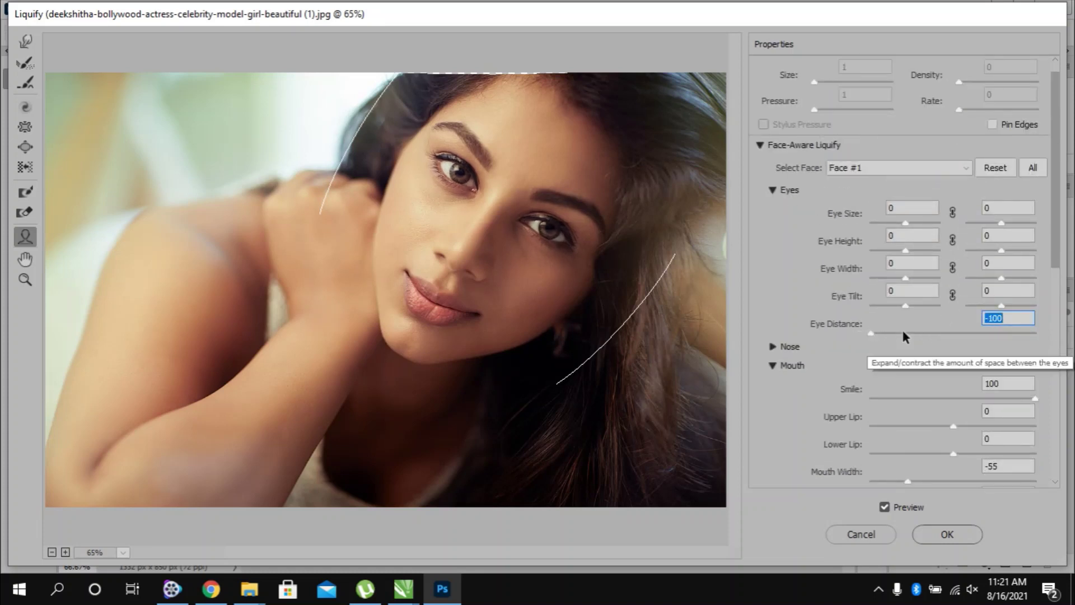
click(773, 347)
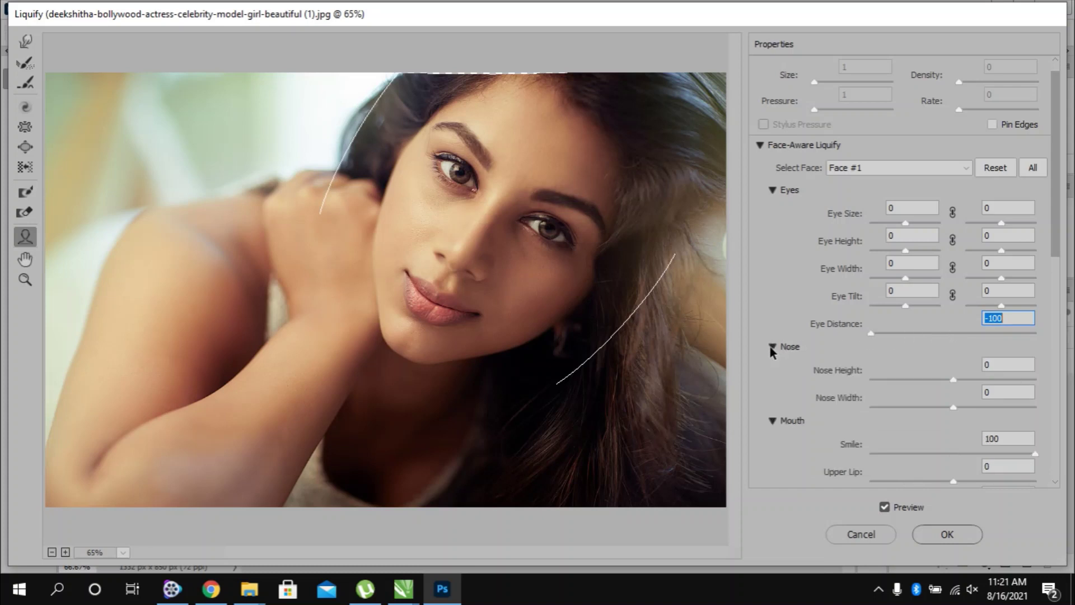
drag(953, 380, 1015, 386)
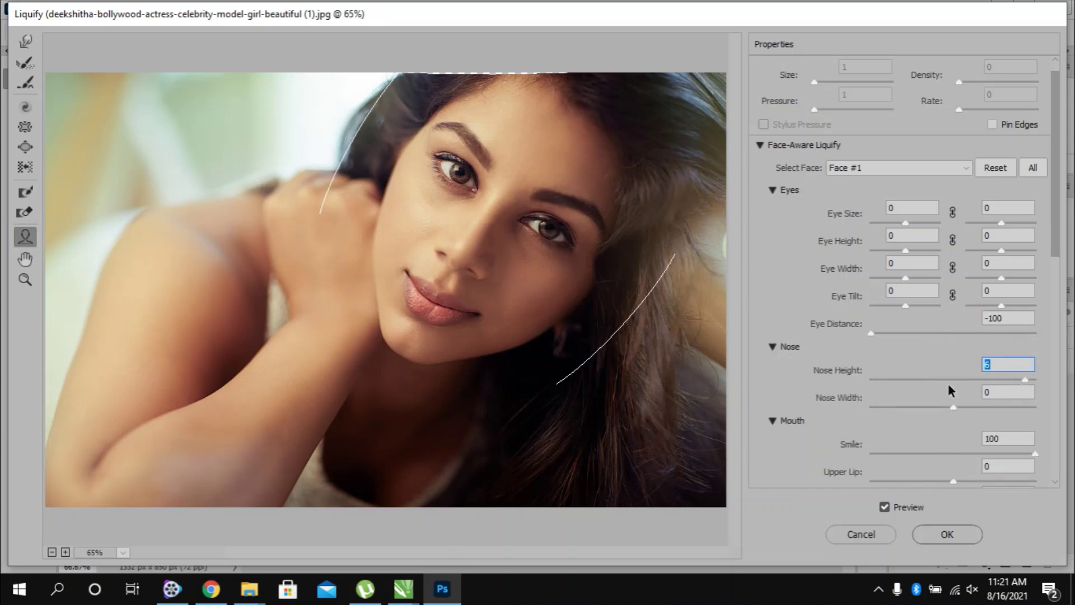
click(869, 380)
drag(1060, 248, 1060, 330)
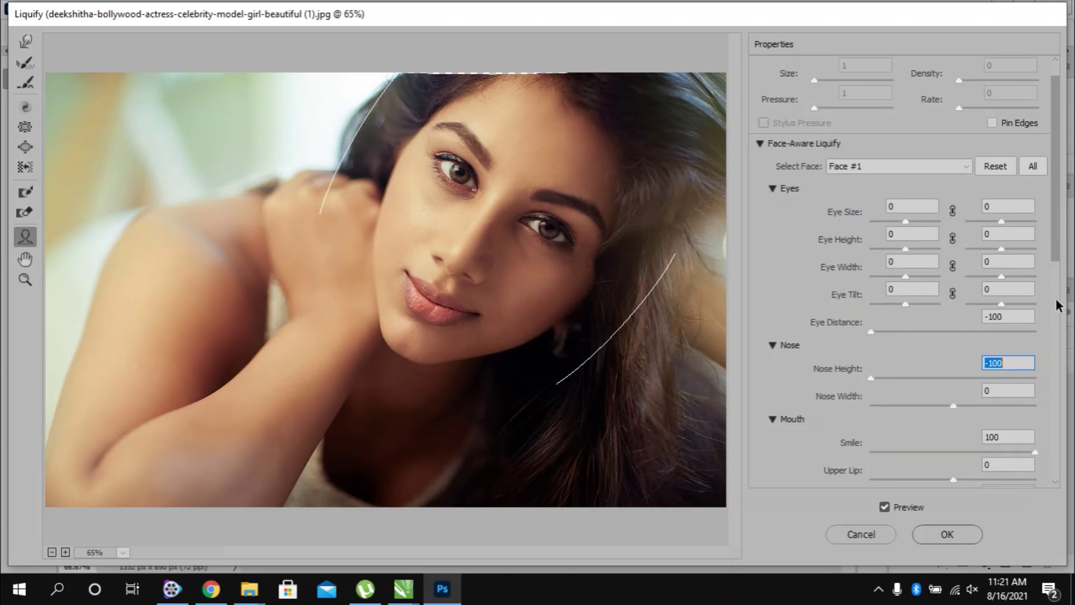
click(956, 532)
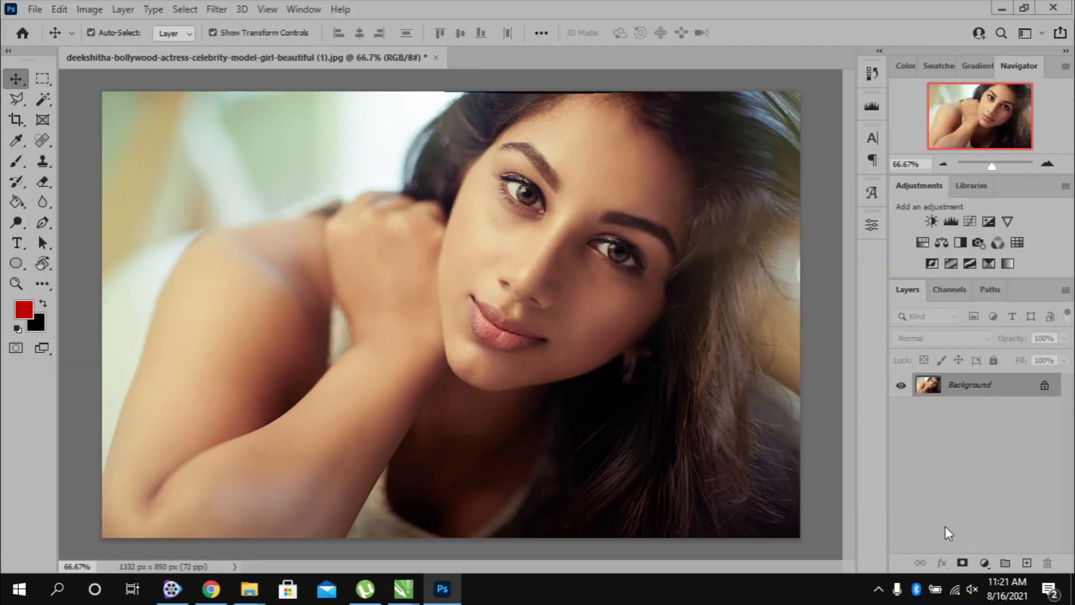
key(ctrl+z)
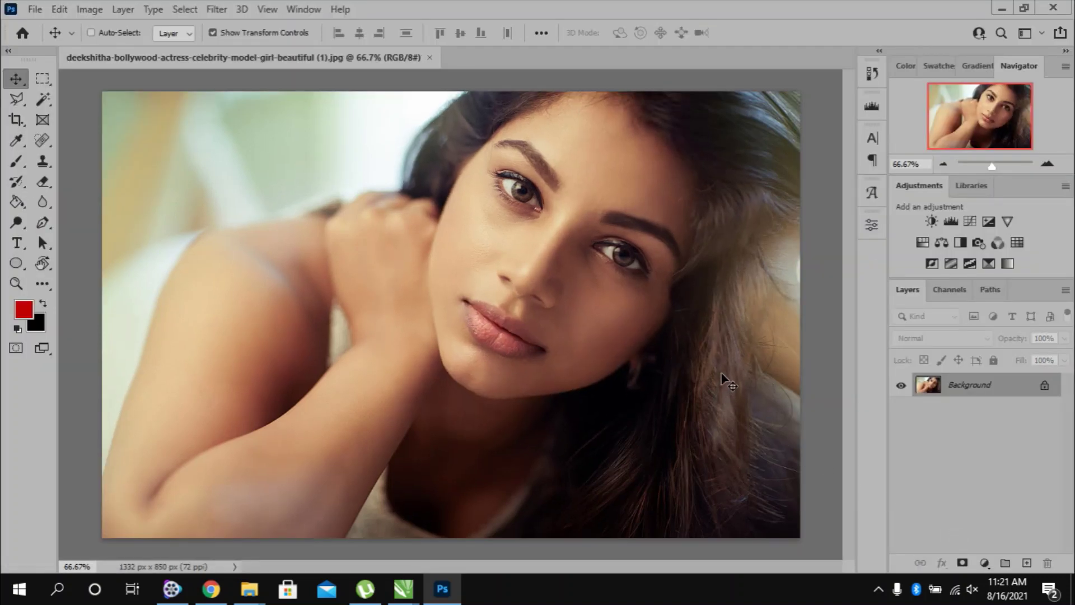
key(ctrl+shift+z)
key(ctrl+z)
key(ctrl+shift+z)
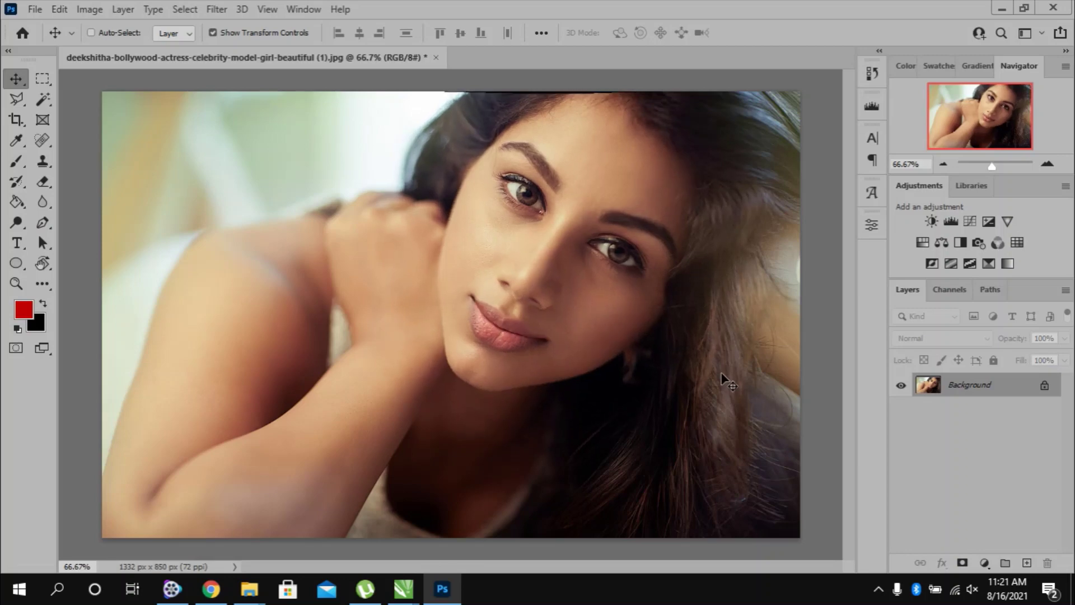
key(ctrl+z)
key(ctrl+shift+z)
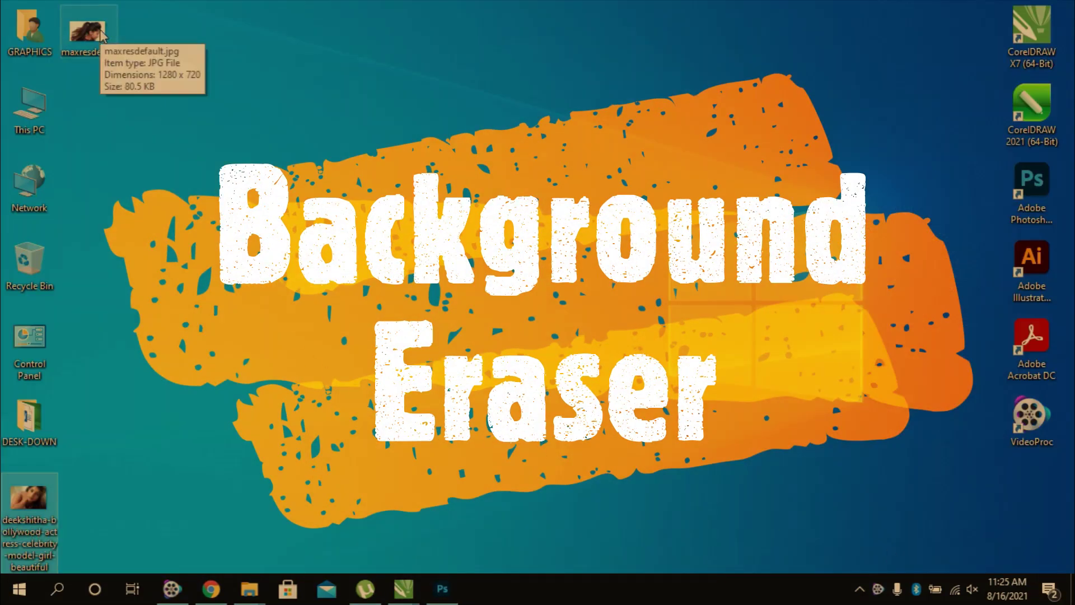
Open maxresdefault.jpg and select the Background Eraser Tool with Continuous sampling.
mouse_move(88, 33)
mouse_down()
mouse_move(429, 570)
mouse_move(443, 334)
mouse_up()
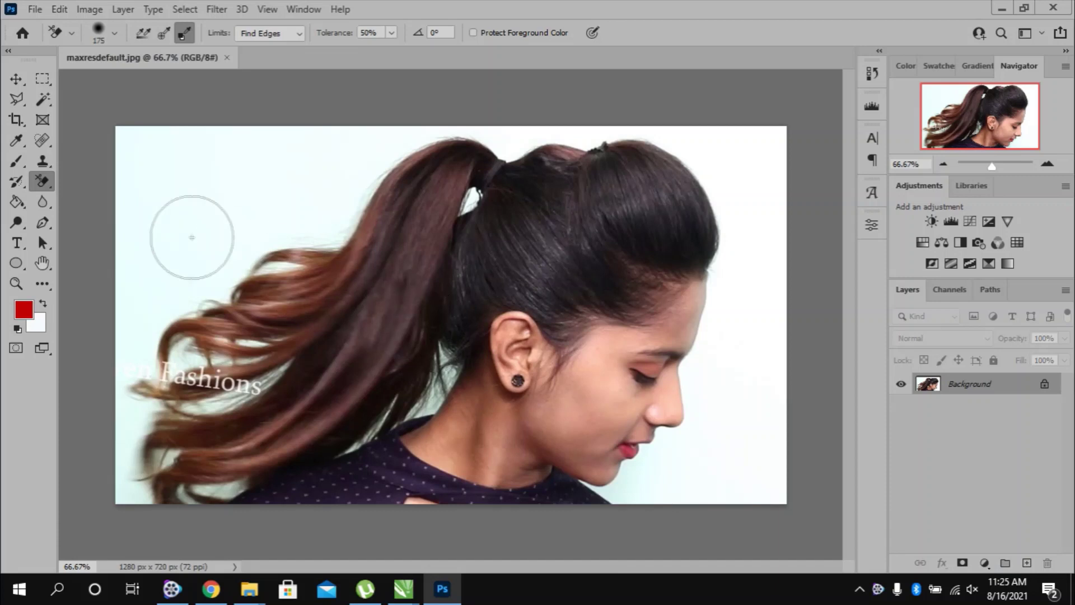
right_click(49, 179)
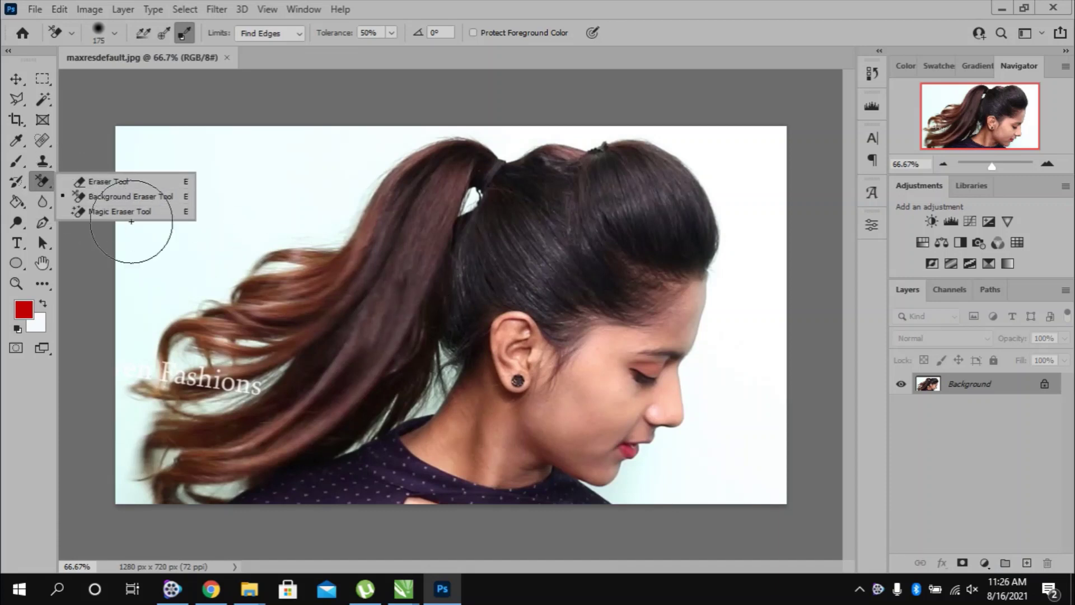
click(169, 197)
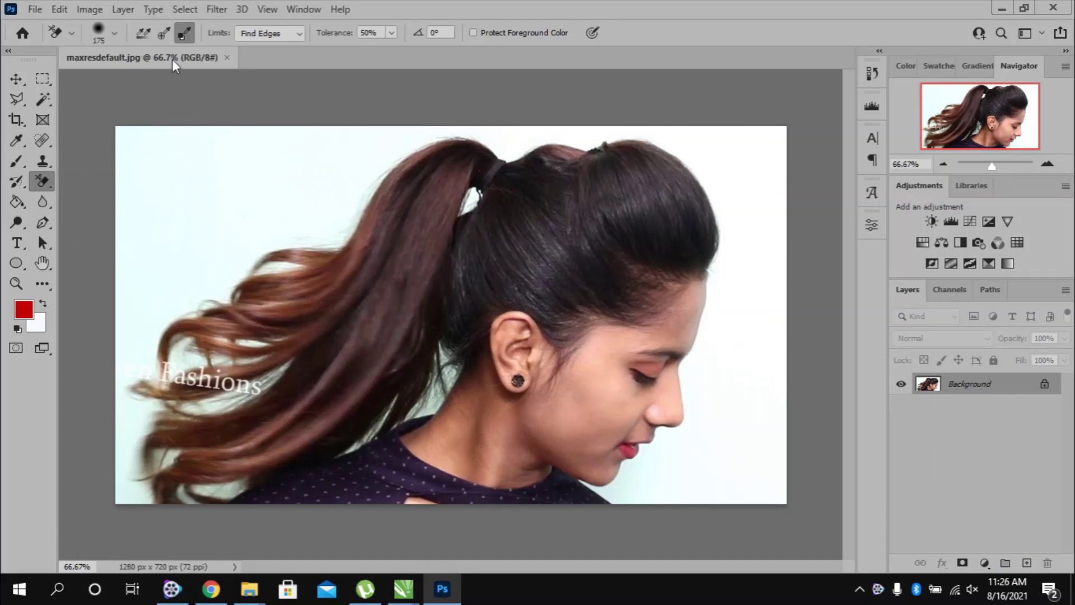
click(139, 32)
Erase the pale background along the top, right of the face, and around the hair.
click(300, 181)
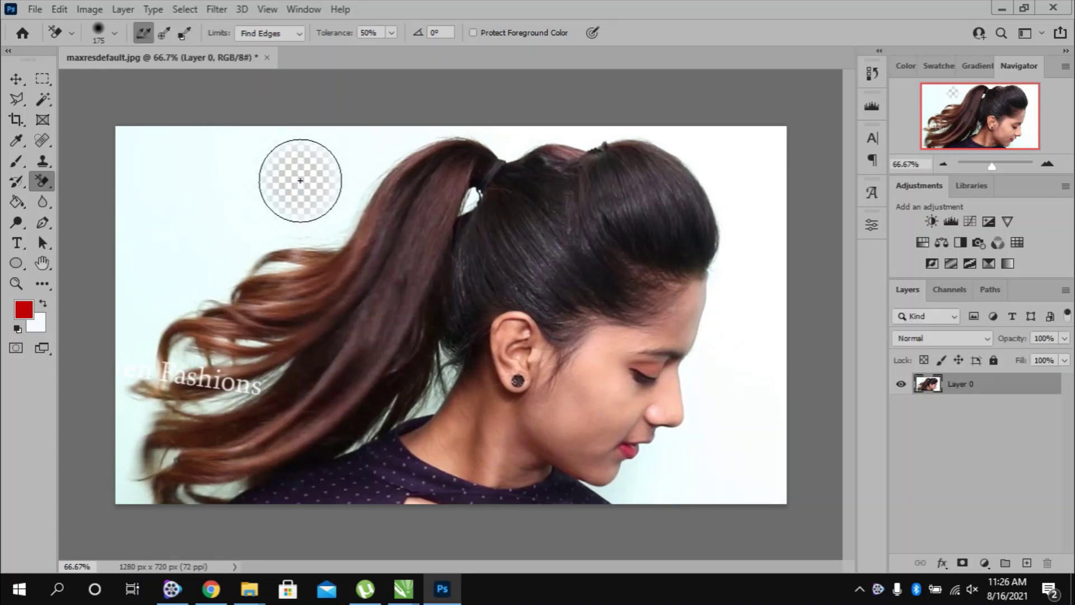
mouse_move(300, 181)
mouse_down()
mouse_move(604, 124)
mouse_move(761, 146)
mouse_up()
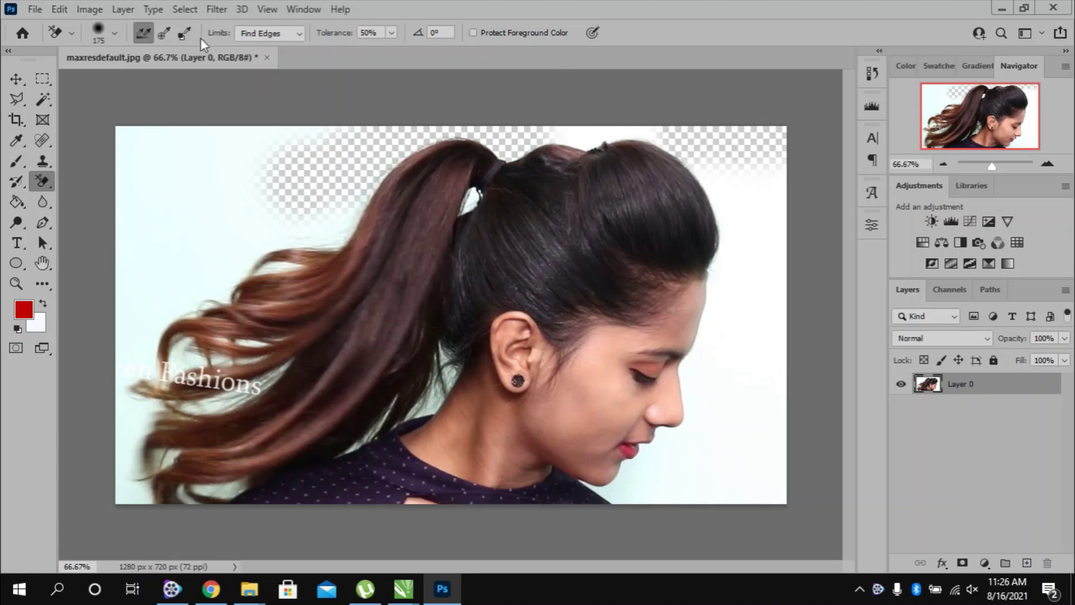
mouse_move(745, 168)
mouse_down()
mouse_move(749, 362)
mouse_move(715, 413)
mouse_move(717, 472)
mouse_move(708, 444)
mouse_move(667, 512)
mouse_up()
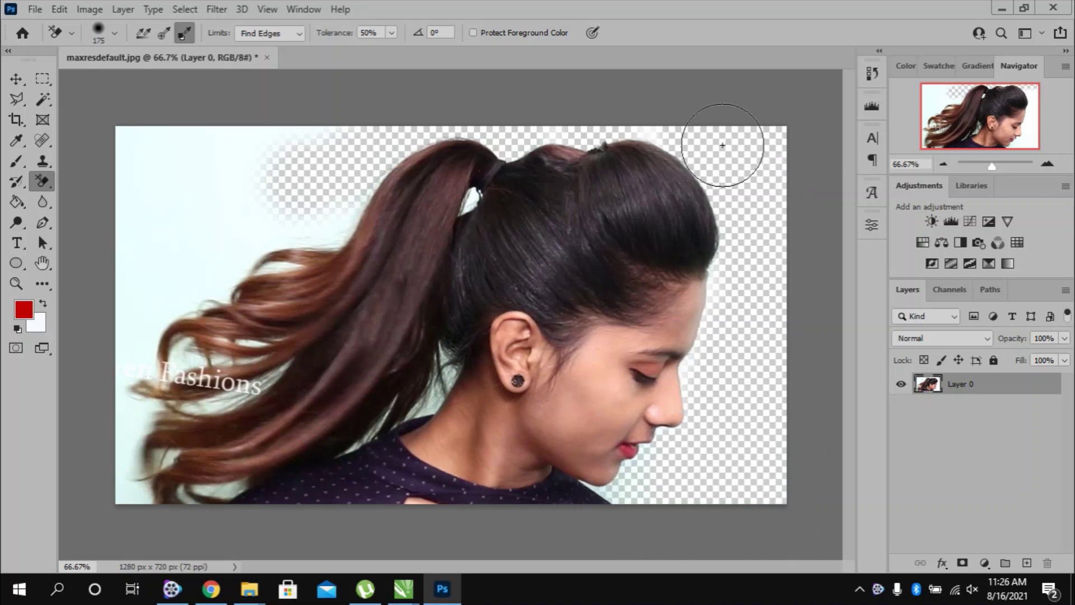
mouse_move(330, 224)
mouse_down()
mouse_move(264, 240)
mouse_move(279, 131)
mouse_move(179, 96)
mouse_move(95, 384)
mouse_move(108, 408)
mouse_move(258, 386)
mouse_move(128, 470)
mouse_up()
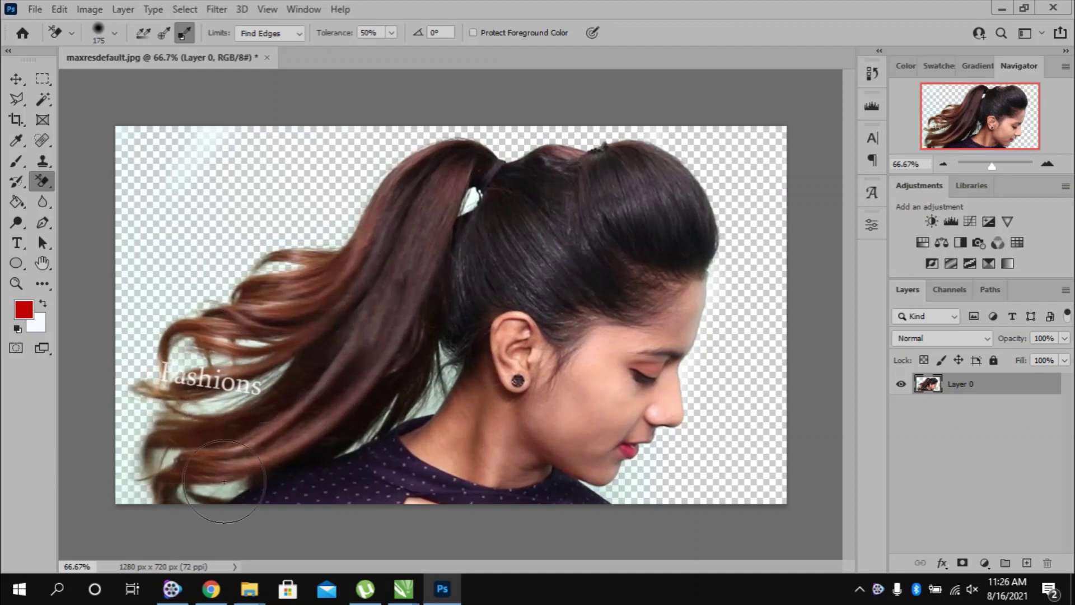
drag(228, 144, 72, 163)
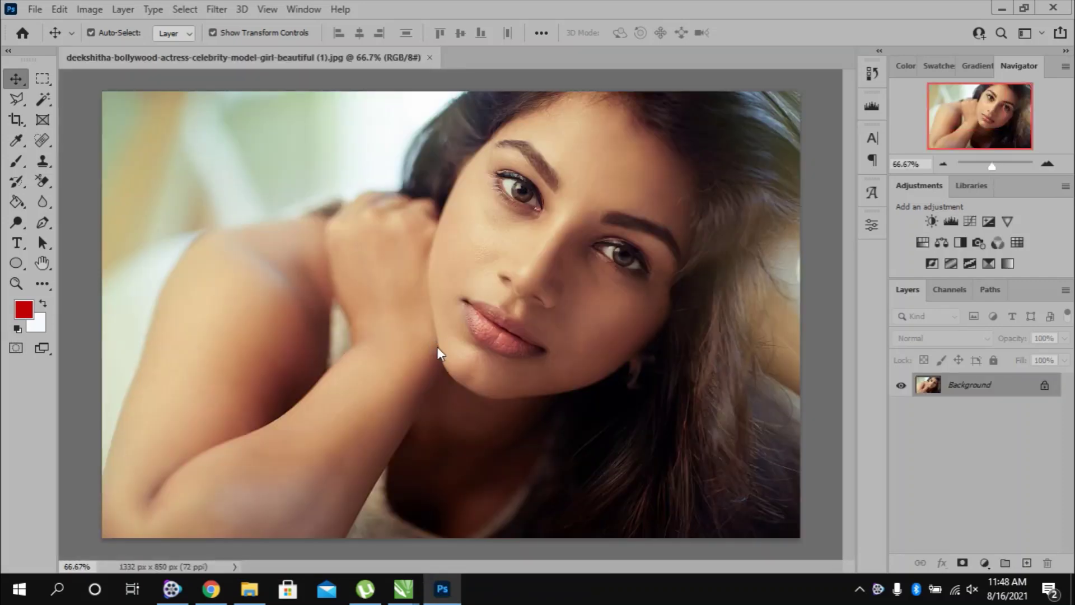
Unlock the portrait's Background into Layer 0 and place a Warp transform grid on it.
click(1044, 385)
right_click(588, 311)
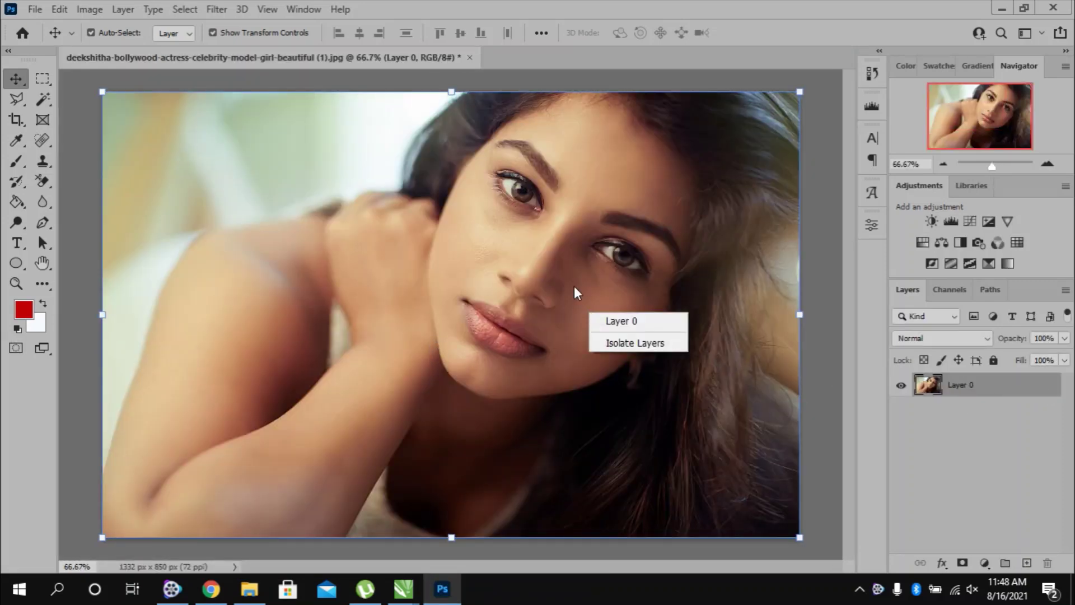
click(573, 286)
key(ctrl+t)
right_click(609, 179)
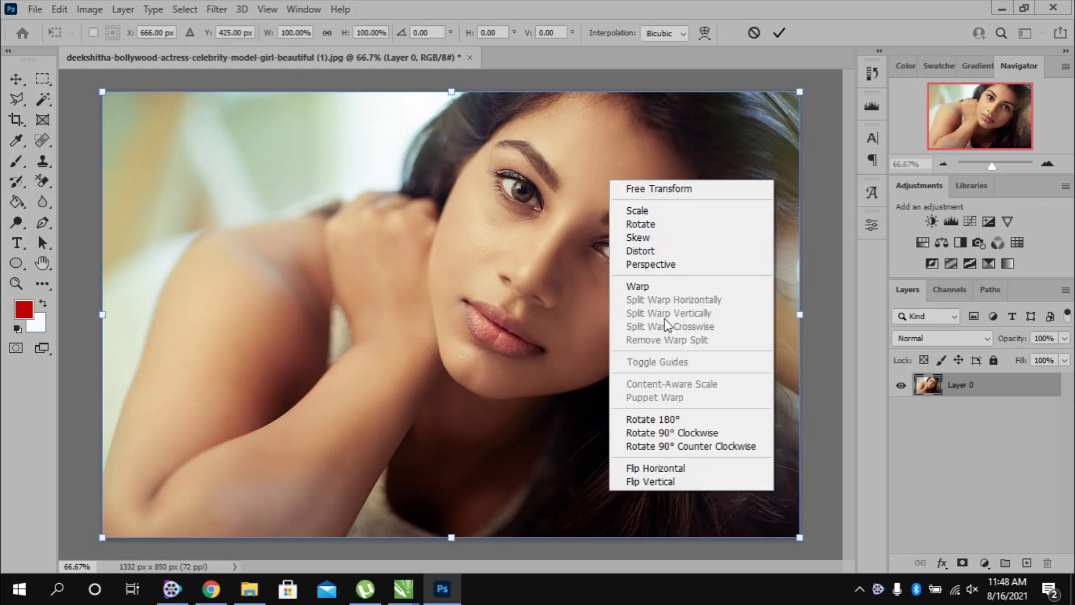
click(667, 292)
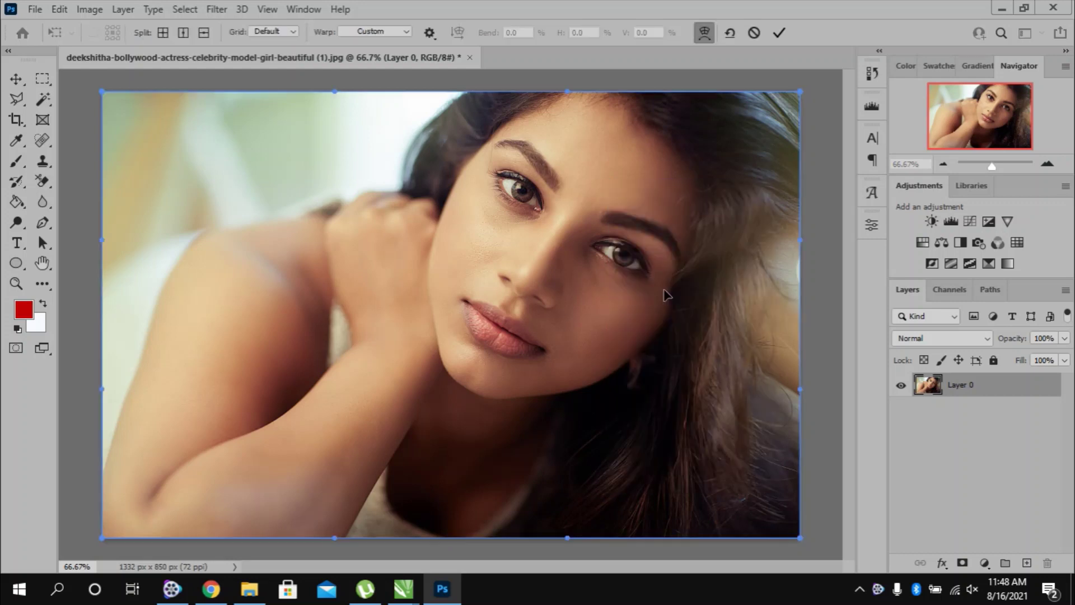
Split the warp grid crosswise at both eyes and bend the points around the eyes and cheek.
click(163, 32)
click(497, 173)
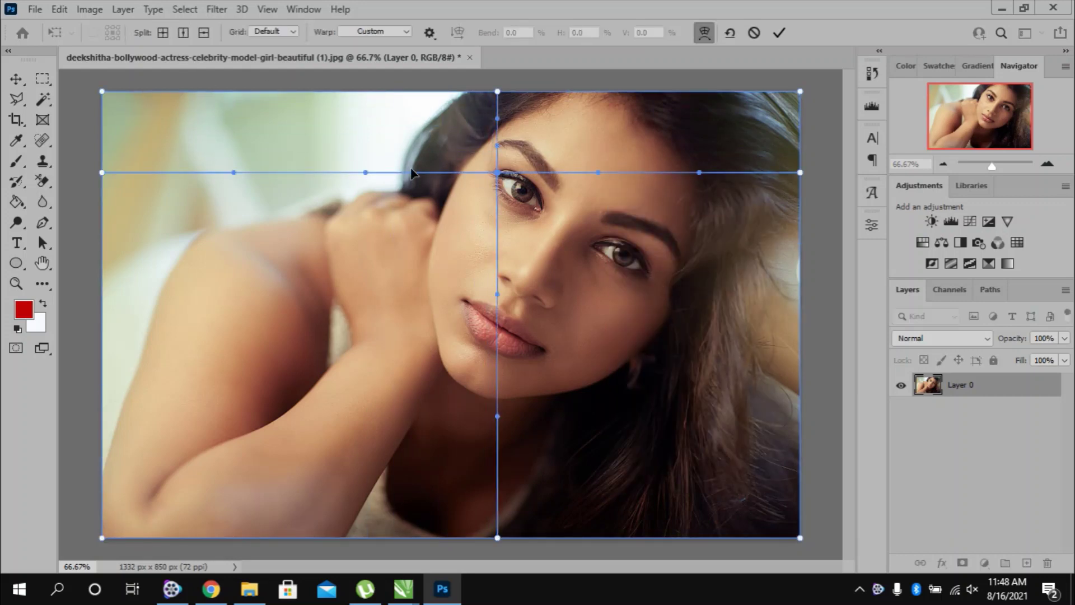
click(163, 32)
click(648, 274)
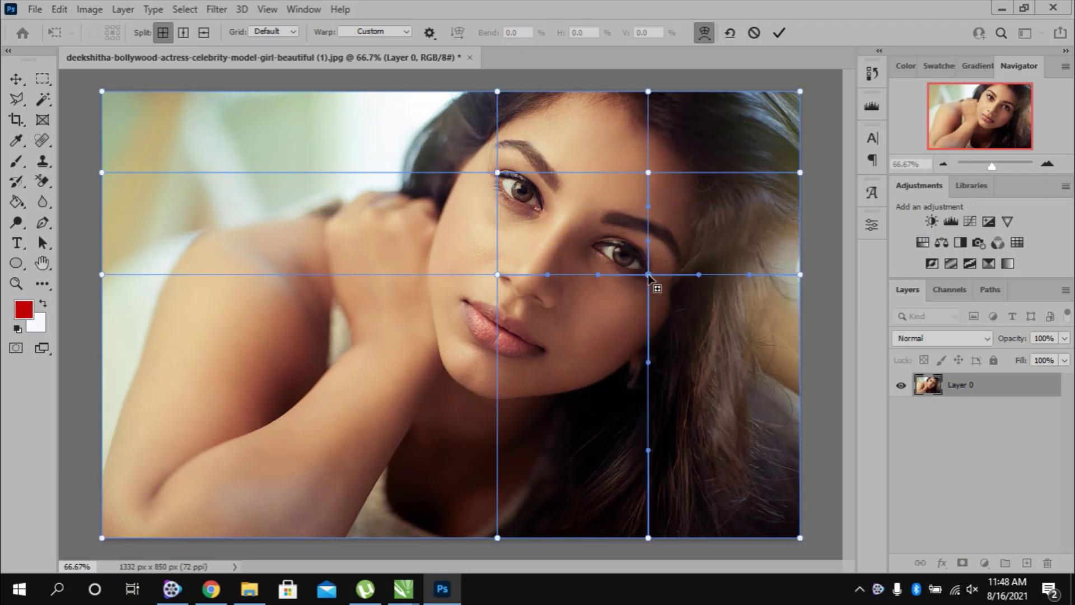
drag(648, 275, 662, 245)
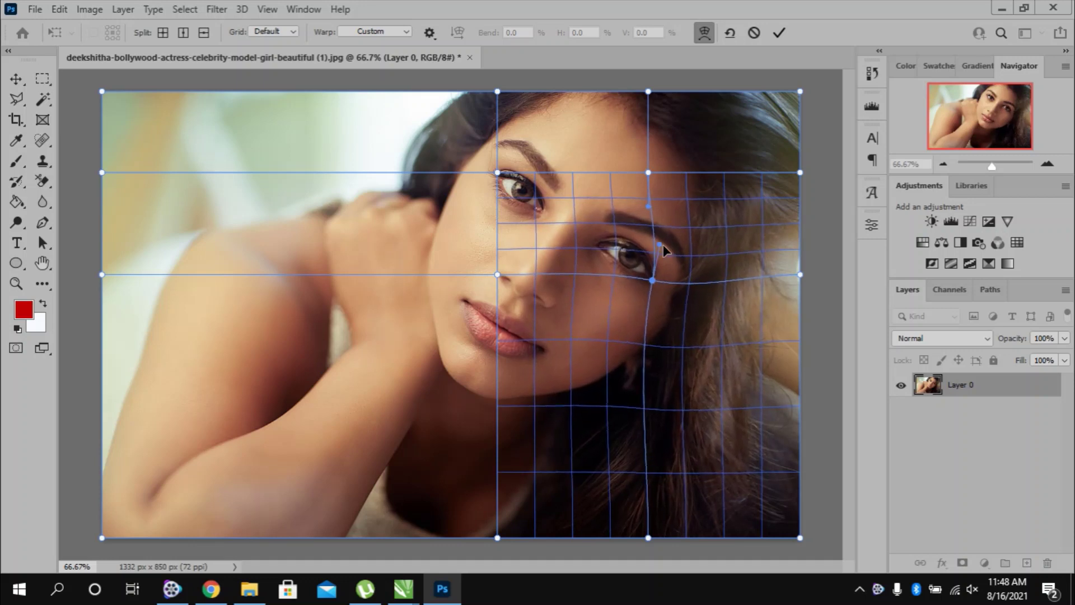
click(497, 173)
mouse_move(498, 241)
mouse_down()
mouse_move(489, 234)
mouse_move(505, 278)
mouse_up()
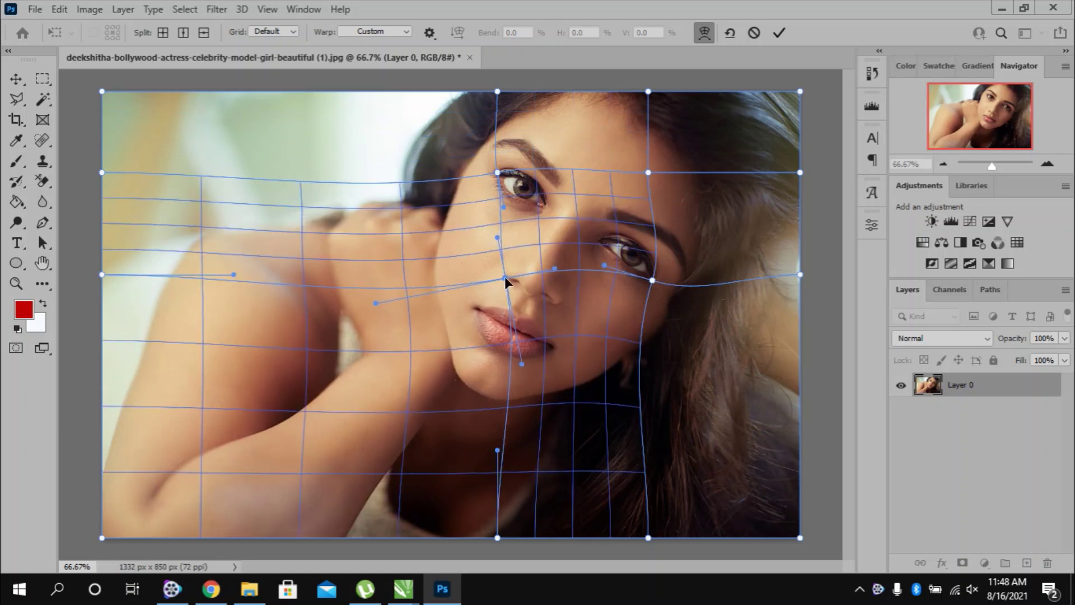
mouse_move(652, 280)
mouse_down()
mouse_move(692, 301)
mouse_move(692, 291)
mouse_up()
Add a crosswise warp split at the nose, pull it down, and commit the warp.
click(163, 32)
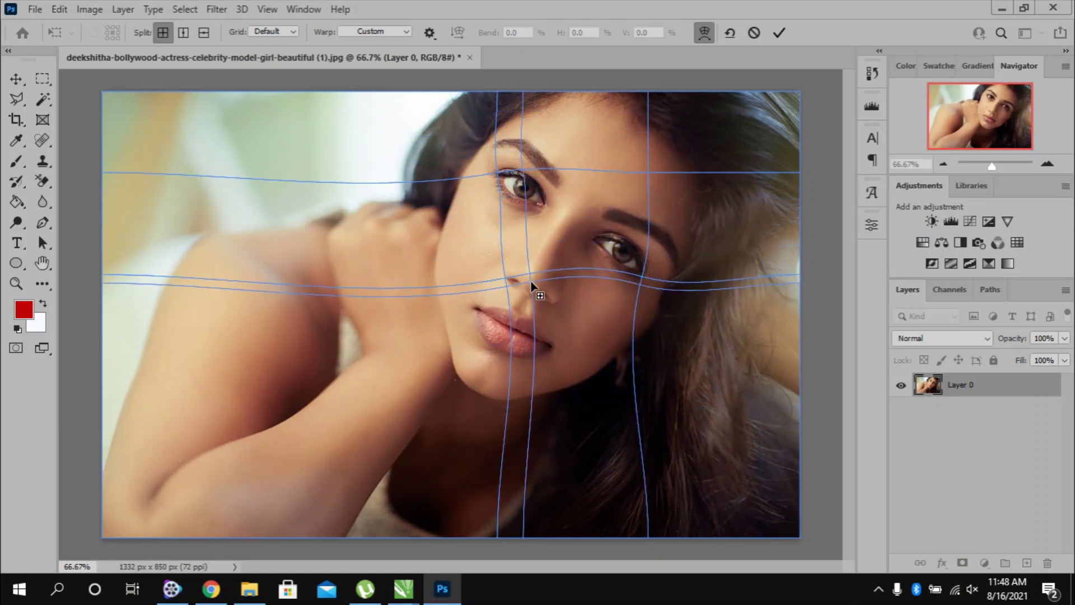
click(532, 280)
mouse_move(541, 276)
mouse_down()
mouse_move(547, 309)
mouse_move(533, 261)
mouse_up()
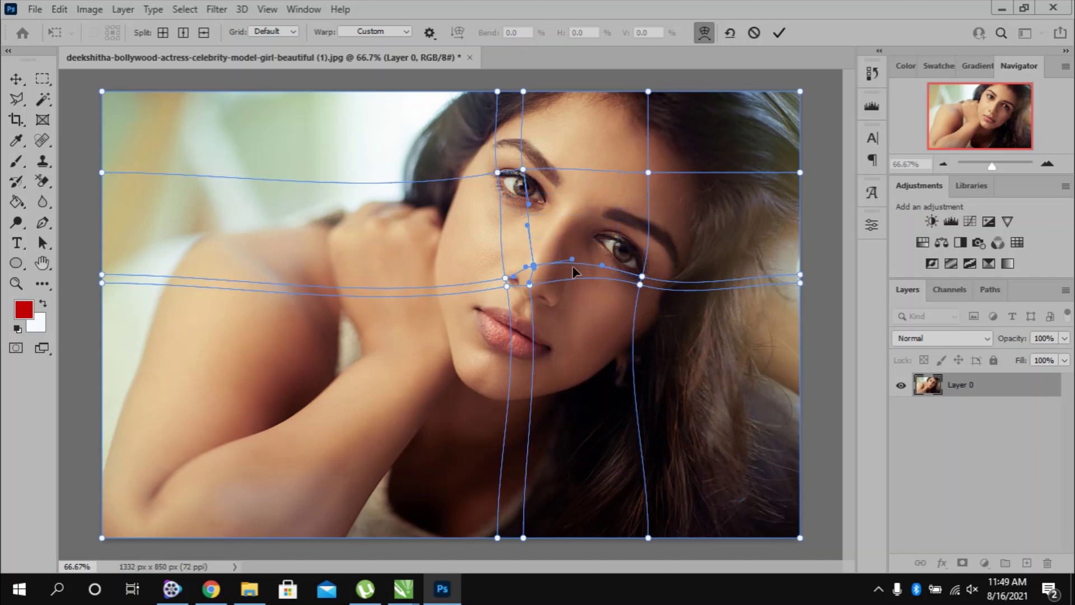
key(Return)
Compare the warp before and after with undo/redo, then open a fresh copy of the portrait.
key(ctrl+z)
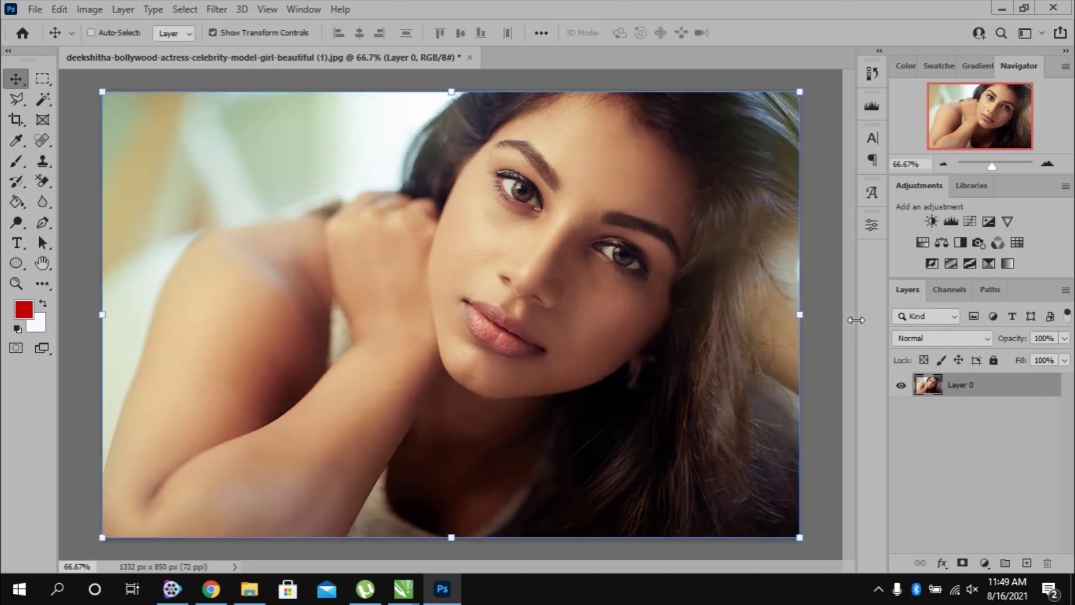
key(ctrl+shift+z)
key(ctrl+z)
key(ctrl+shift+z)
key(ctrl+z)
key(ctrl+shift+z)
key(ctrl+z)
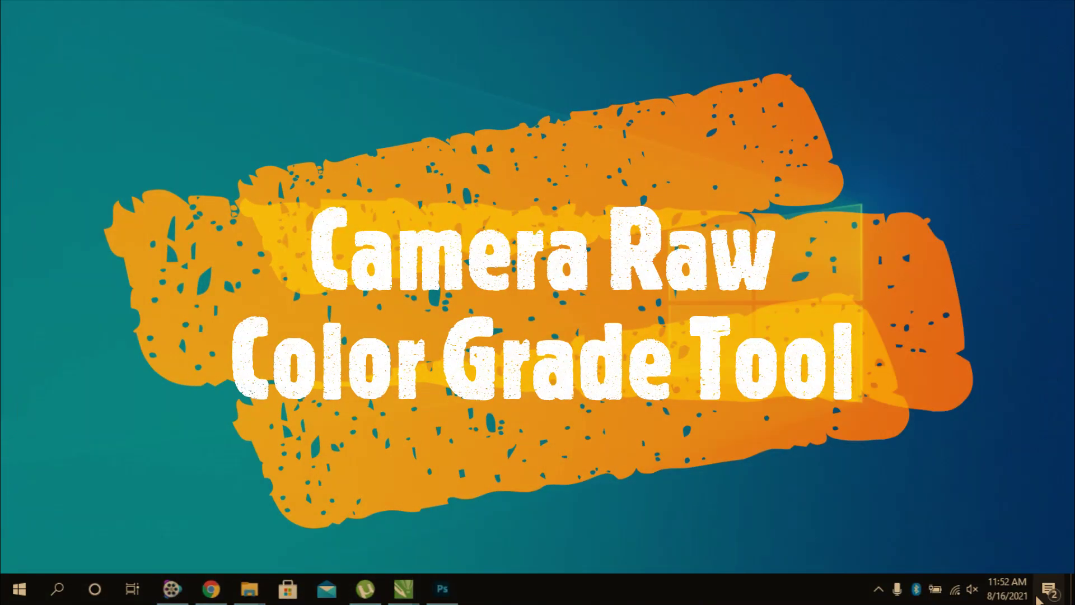
drag(1, 506, 70, 506)
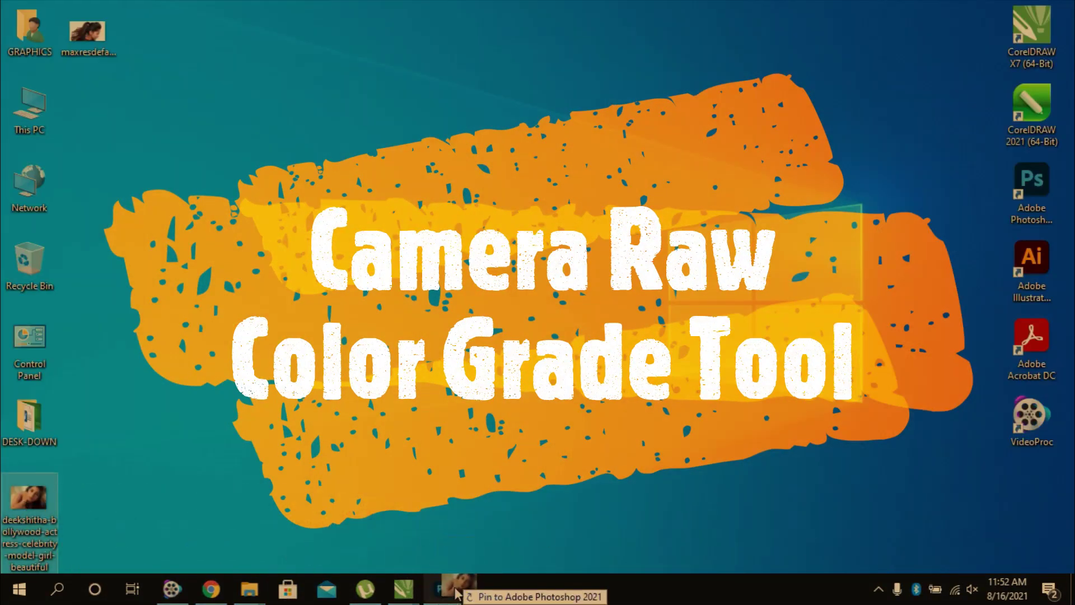
drag(437, 525, 443, 587)
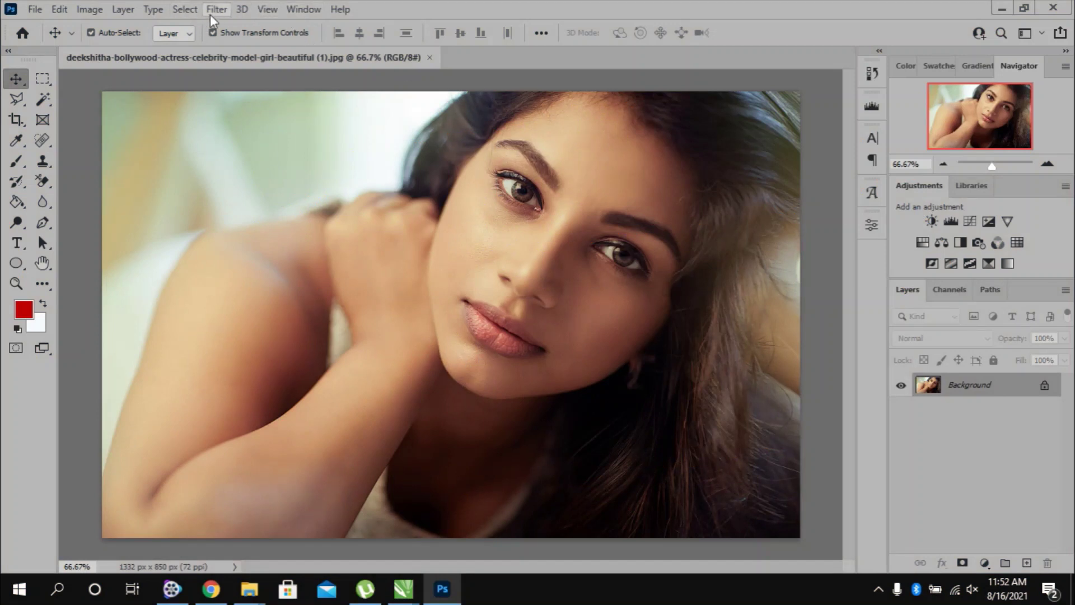
Open the Camera Raw filter and switch the portrait to the Monochrome profile.
click(215, 9)
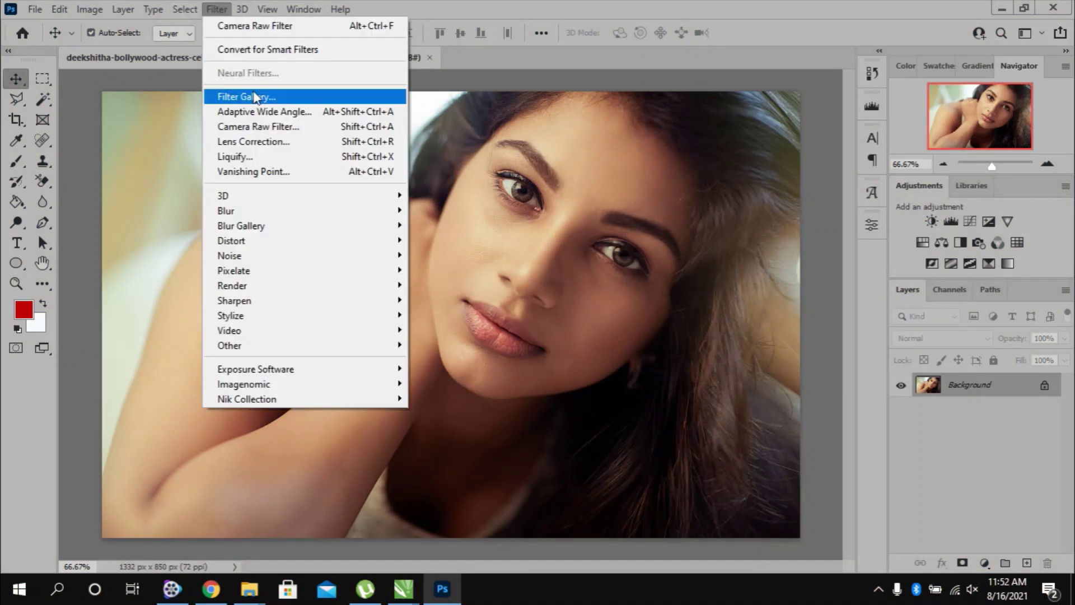
click(263, 126)
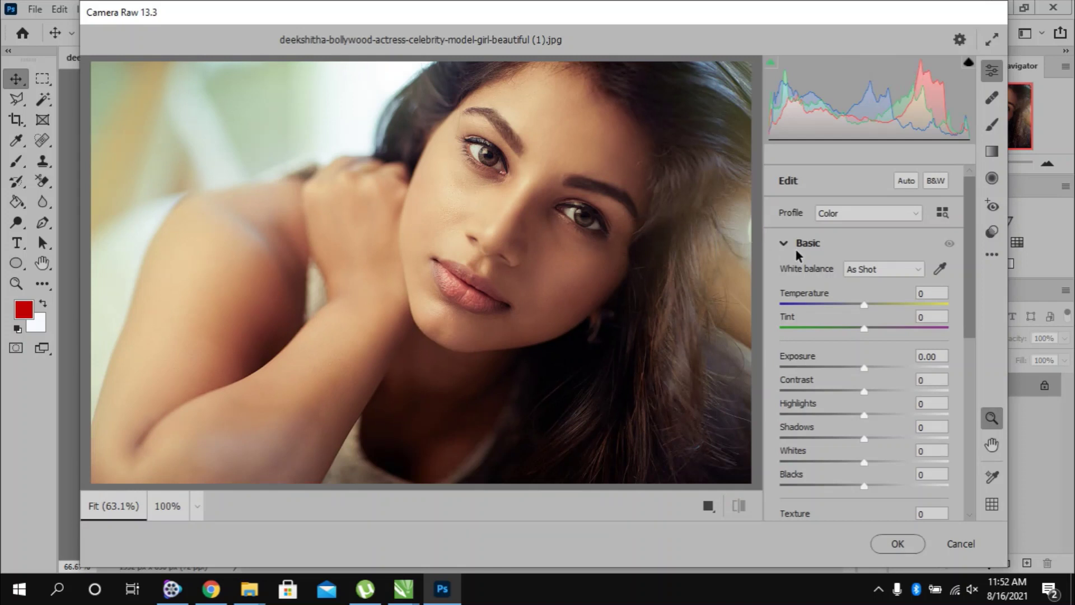
click(902, 210)
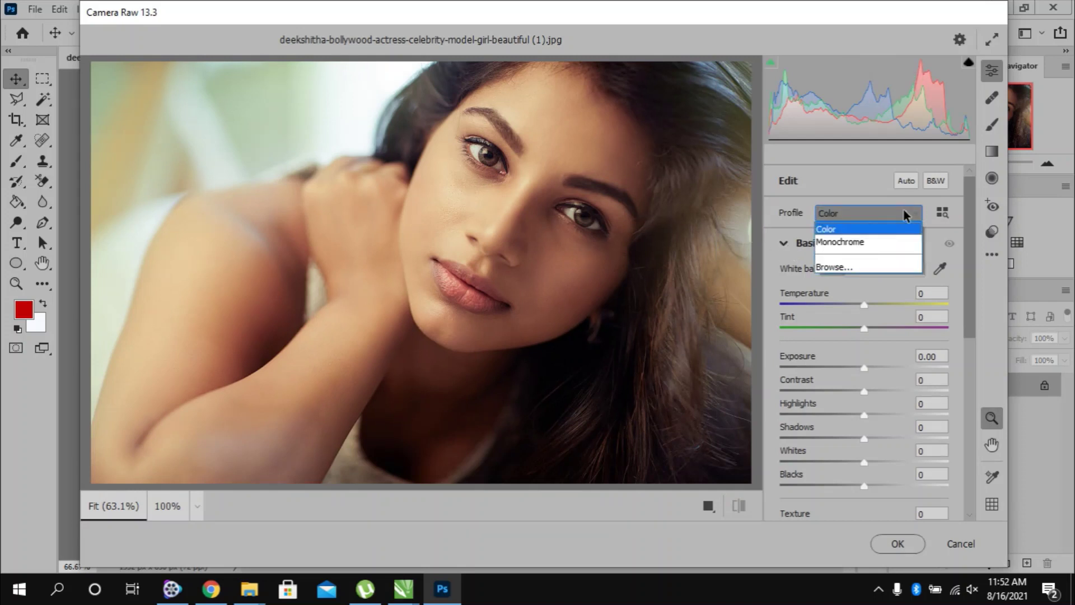
click(886, 244)
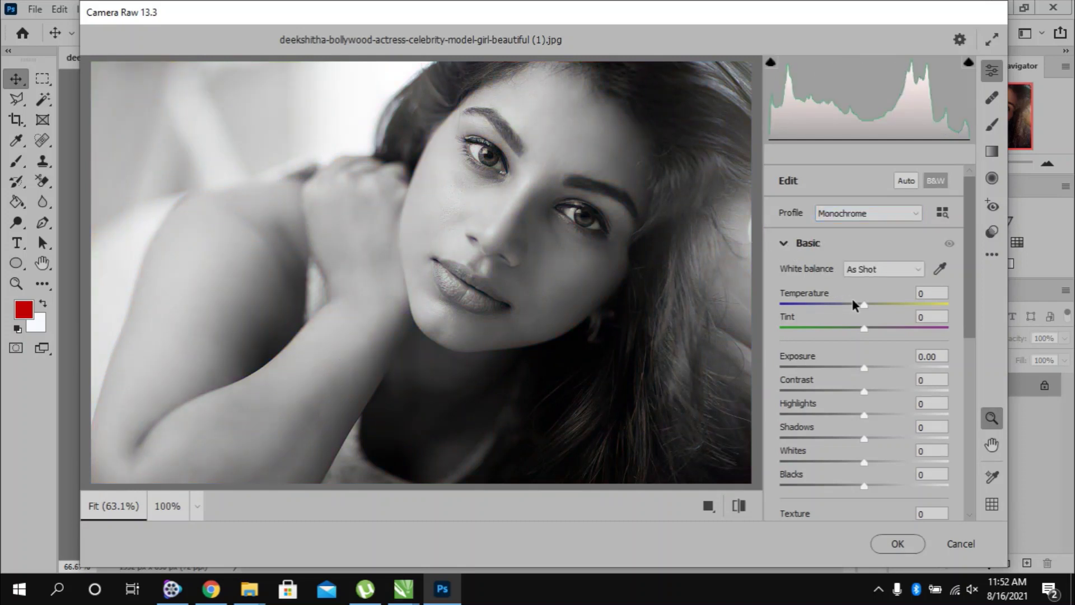
Warm the white balance to Temperature +34, Tint +67, apply Auto tone, and restore the Color profile.
mouse_move(864, 306)
mouse_down()
mouse_move(892, 304)
mouse_move(919, 332)
mouse_move(868, 333)
mouse_move(924, 335)
mouse_up()
click(906, 180)
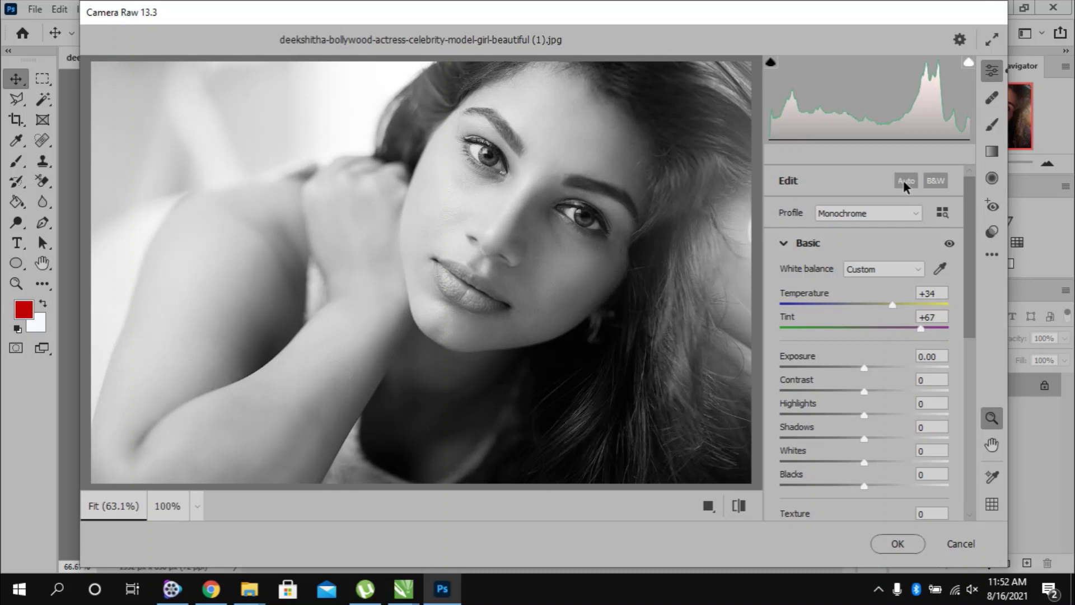
click(897, 213)
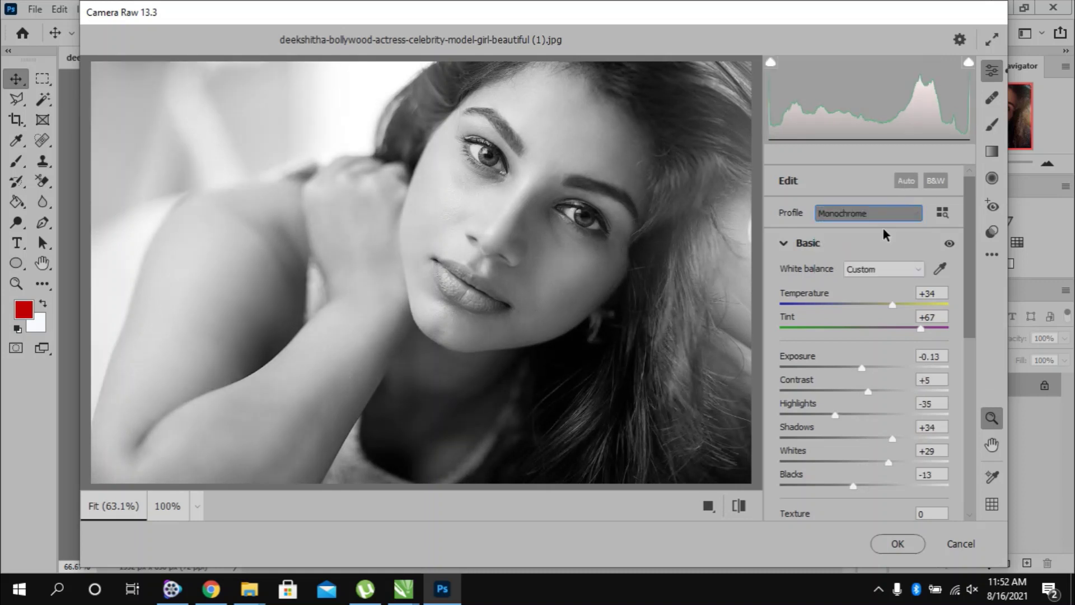
Compare auto tone on and off, then cool the white balance to Temperature +7, Tint +1.
click(911, 184)
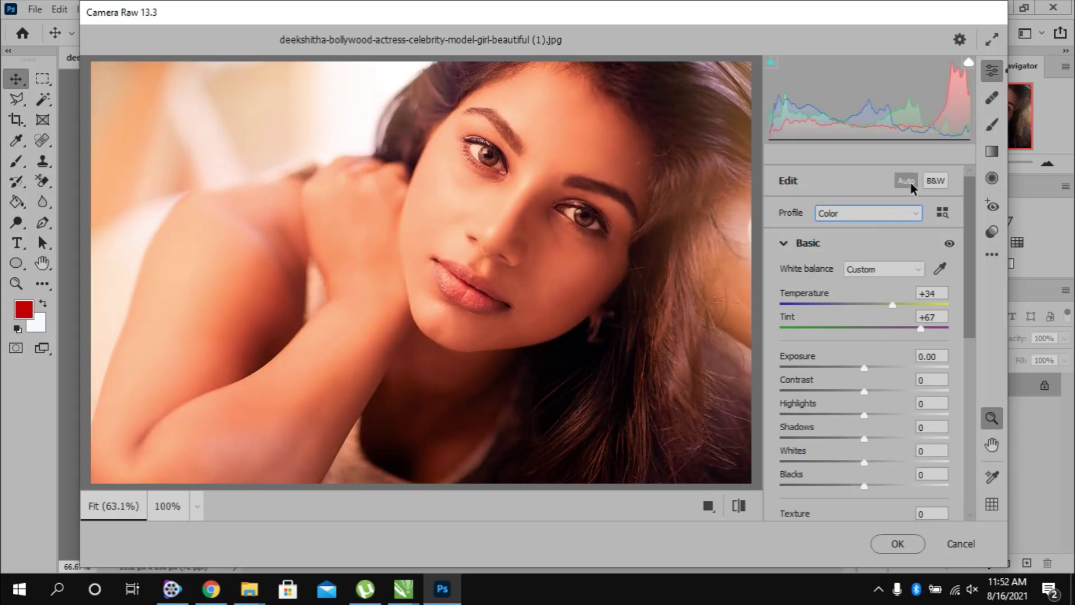
click(910, 184)
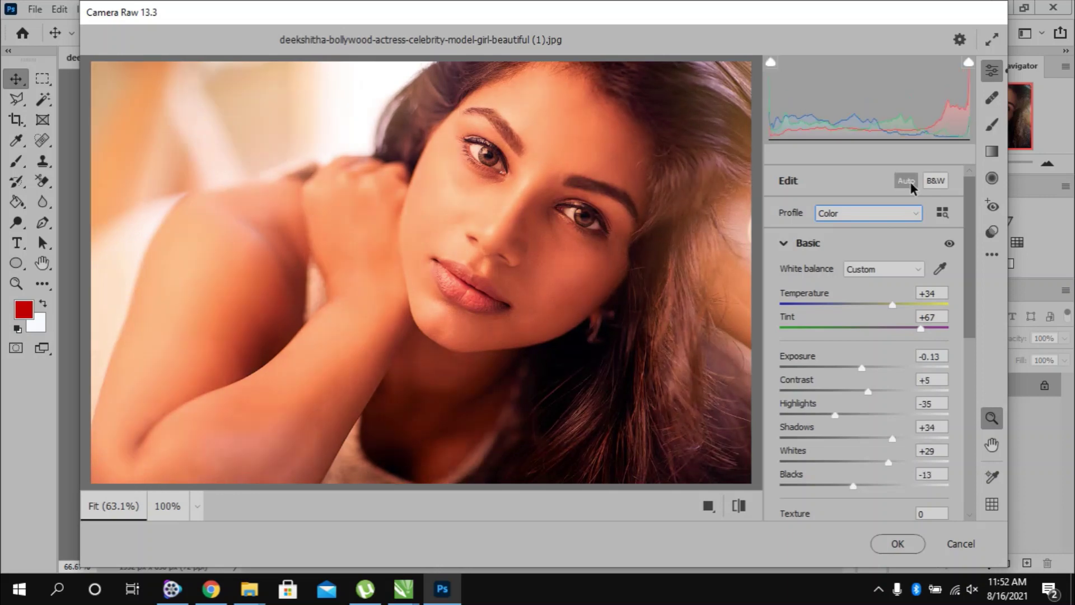
click(910, 184)
drag(893, 302, 869, 303)
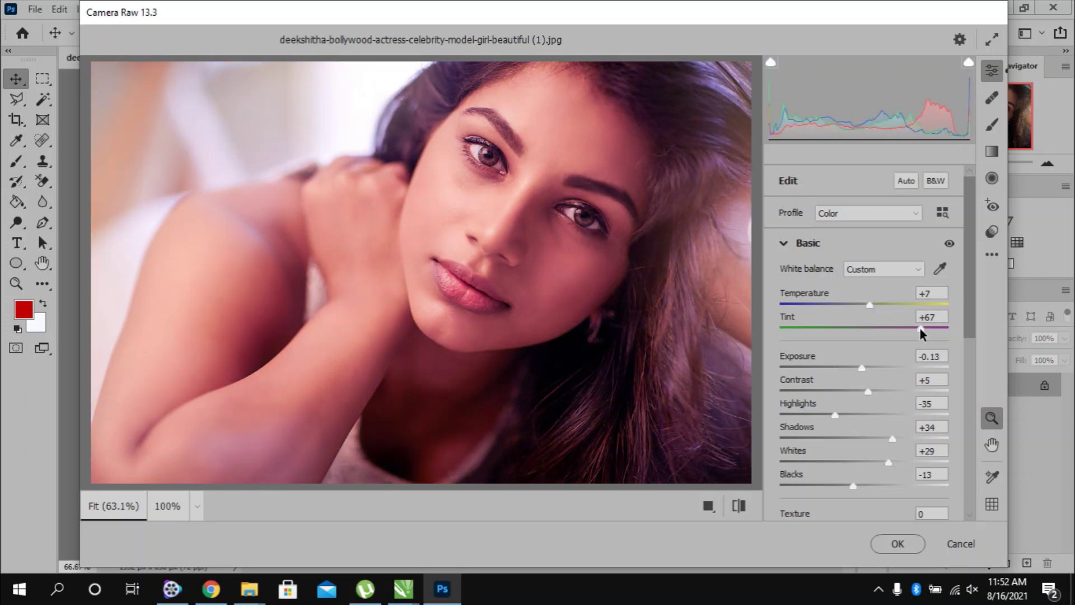
mouse_move(921, 332)
mouse_down()
mouse_move(865, 331)
mouse_move(879, 363)
mouse_up()
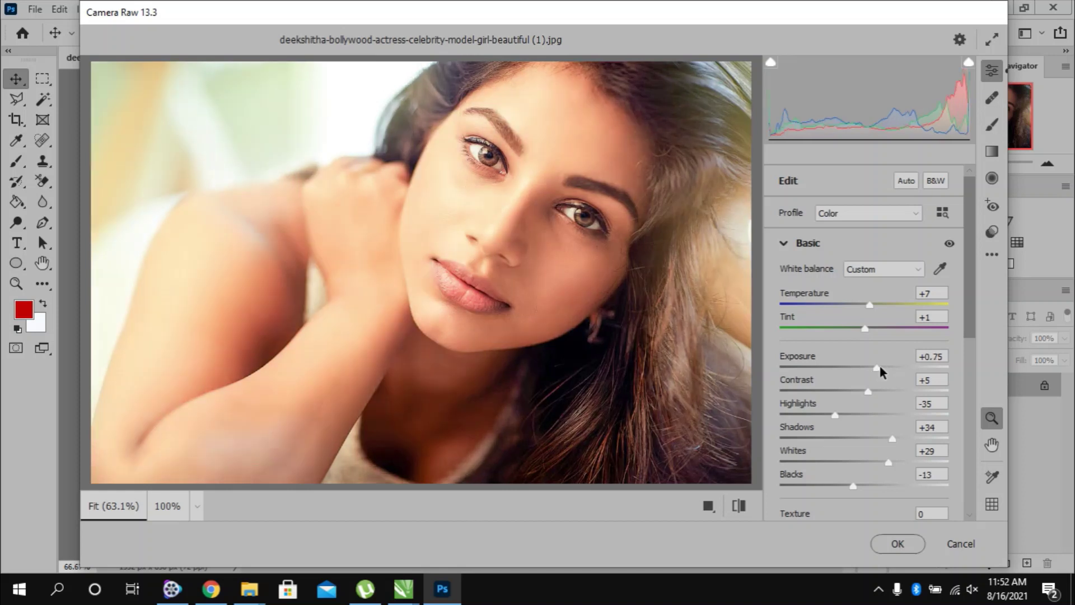
Set Exposure +0.75, Whites −17 and Blacks −55 for deeper tones.
drag(967, 306, 970, 362)
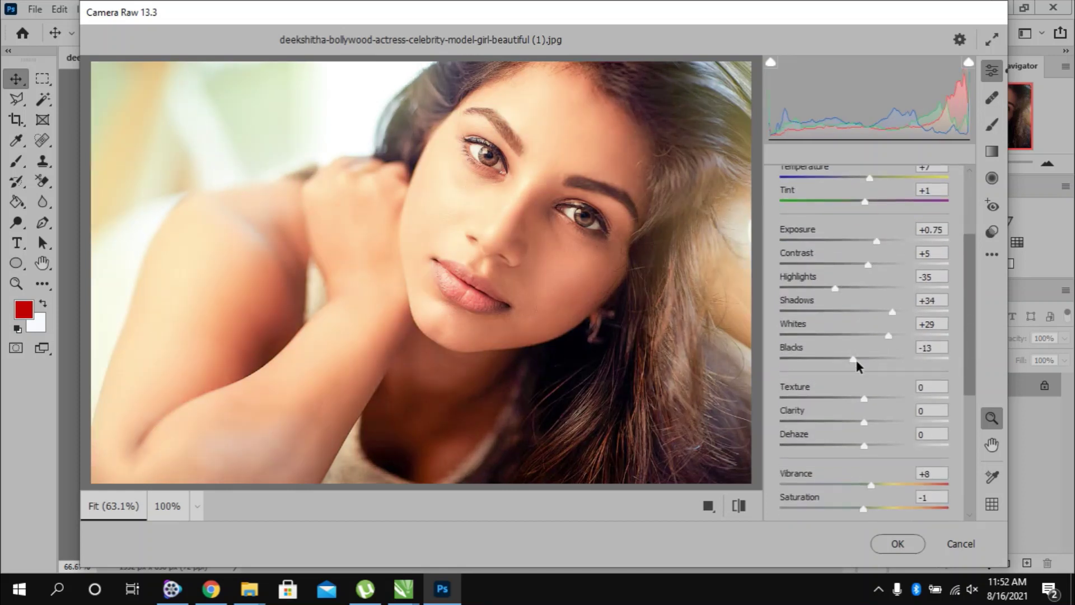
mouse_move(857, 363)
mouse_down()
mouse_move(916, 362)
mouse_move(818, 361)
mouse_up()
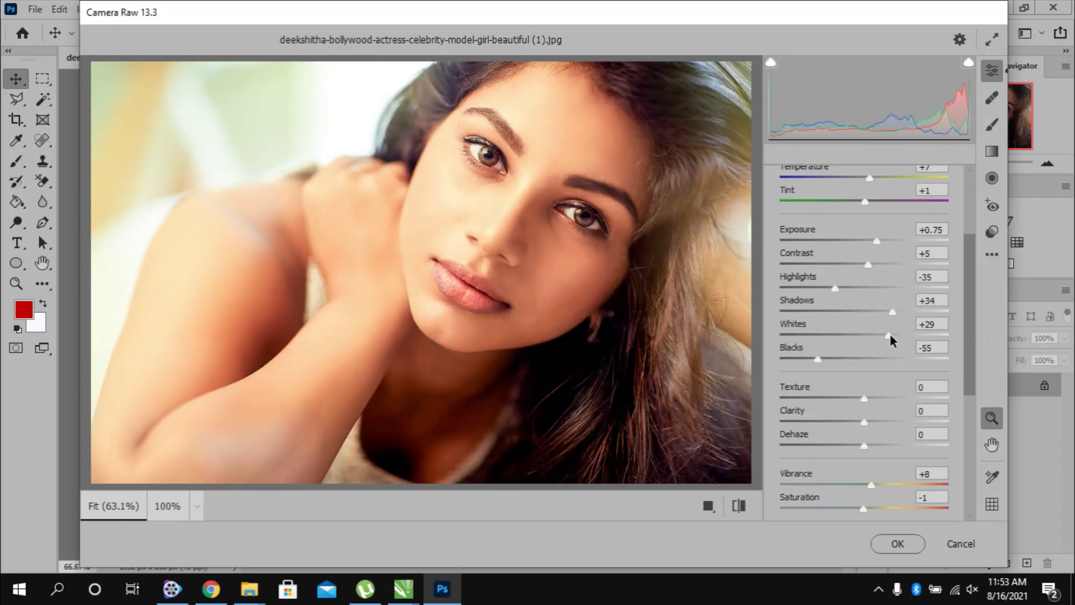
mouse_move(889, 336)
mouse_down()
mouse_move(813, 338)
mouse_move(850, 336)
mouse_up()
drag(968, 320, 963, 253)
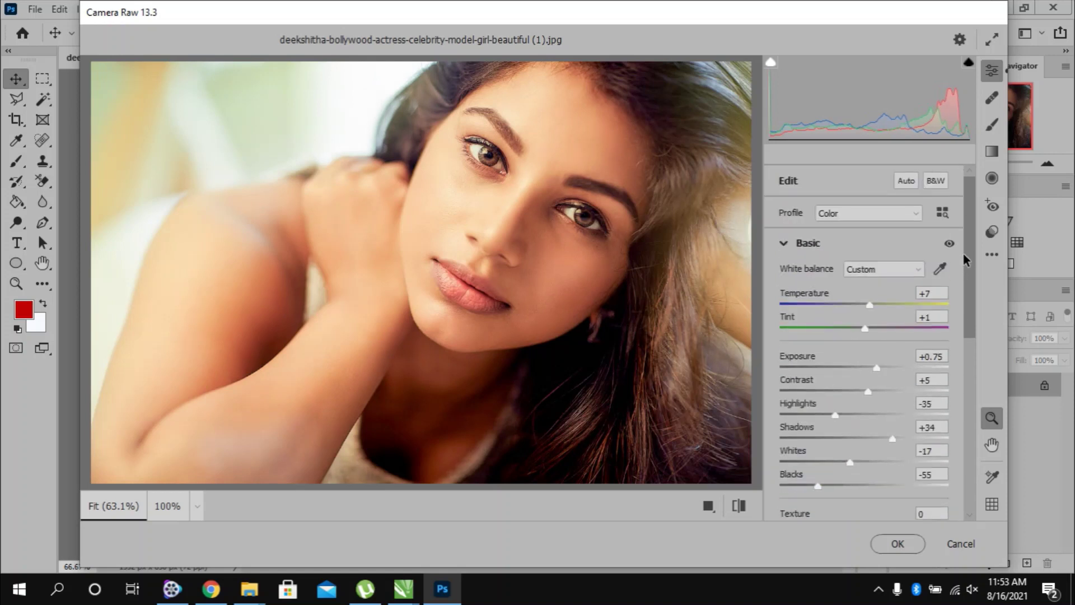
click(784, 243)
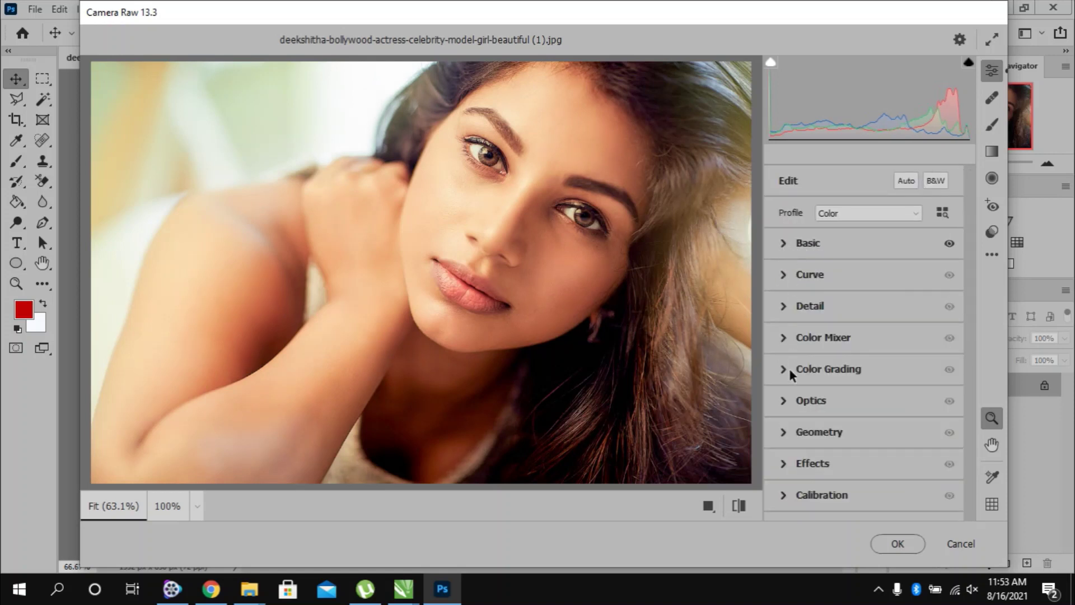
In Optics, set Defringe Purple Amount to 11 and Vignette to −78.
click(783, 407)
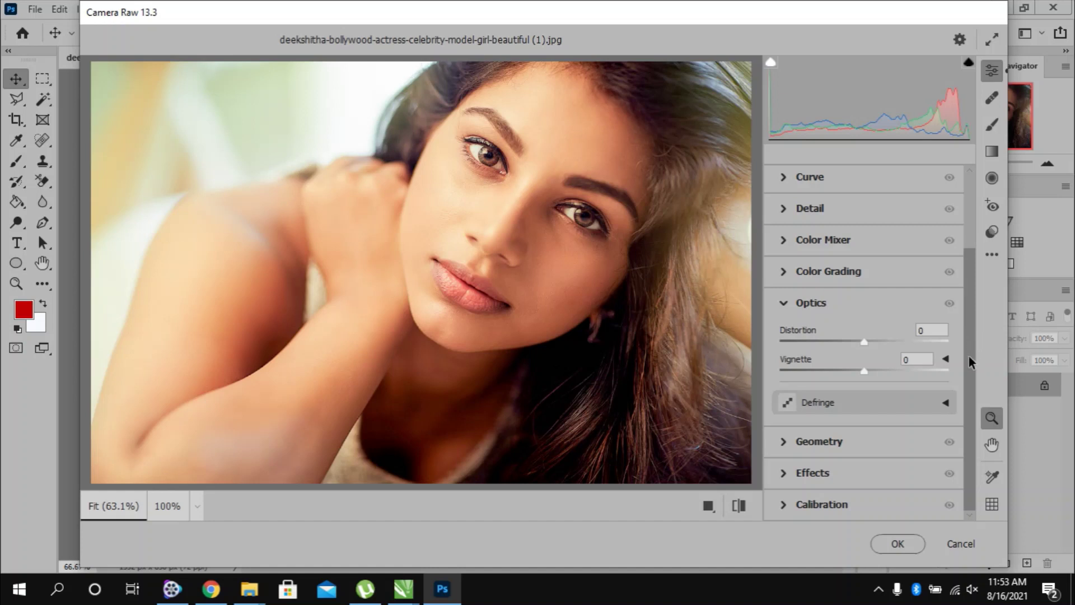
click(796, 400)
scroll(888, 413, down, 1)
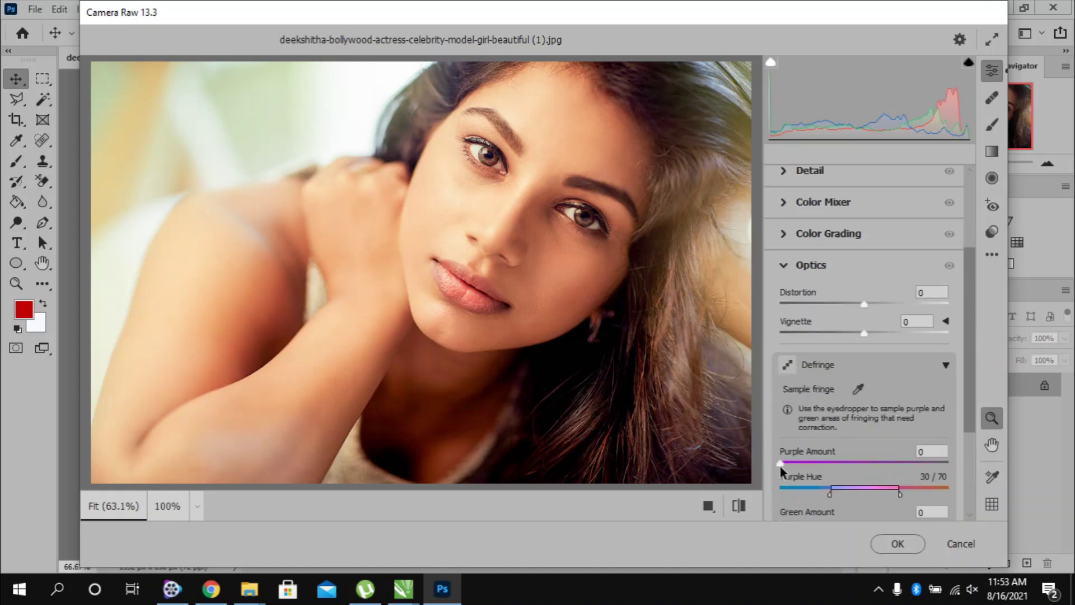
drag(781, 468, 821, 463)
drag(902, 333, 922, 333)
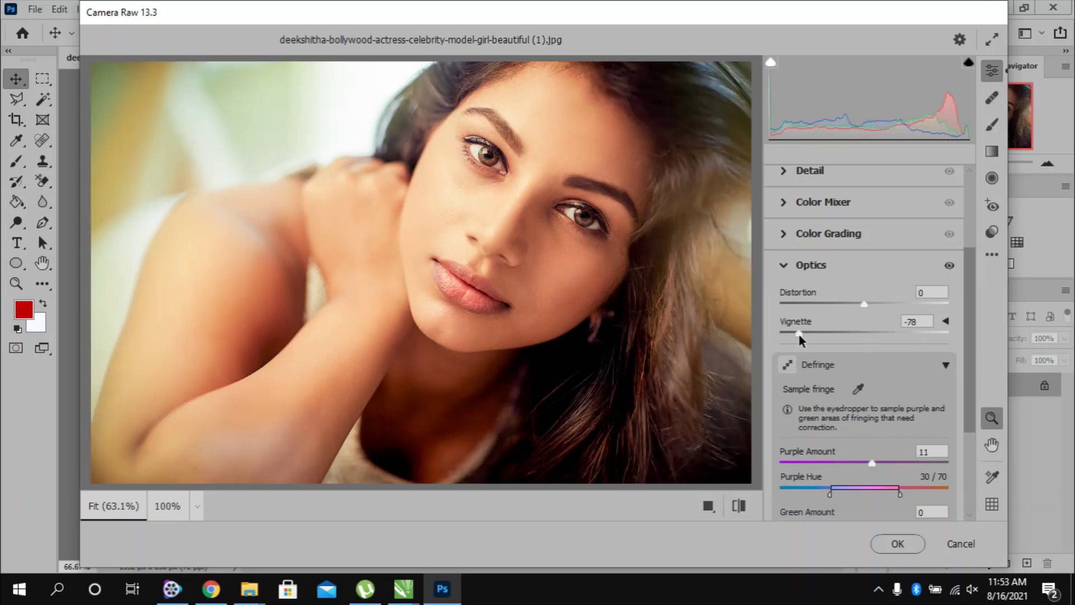
click(786, 265)
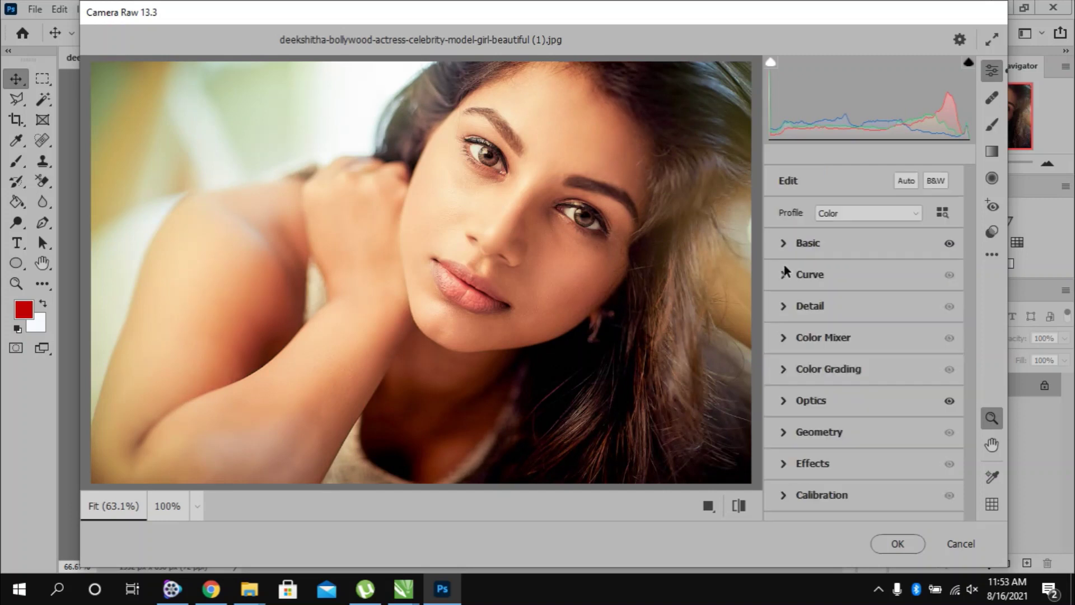
Grade the midtones and shadows with colour wheel tints, checking the eyes at 100%.
click(785, 368)
mouse_move(861, 296)
mouse_down()
mouse_move(868, 288)
mouse_move(889, 303)
mouse_up()
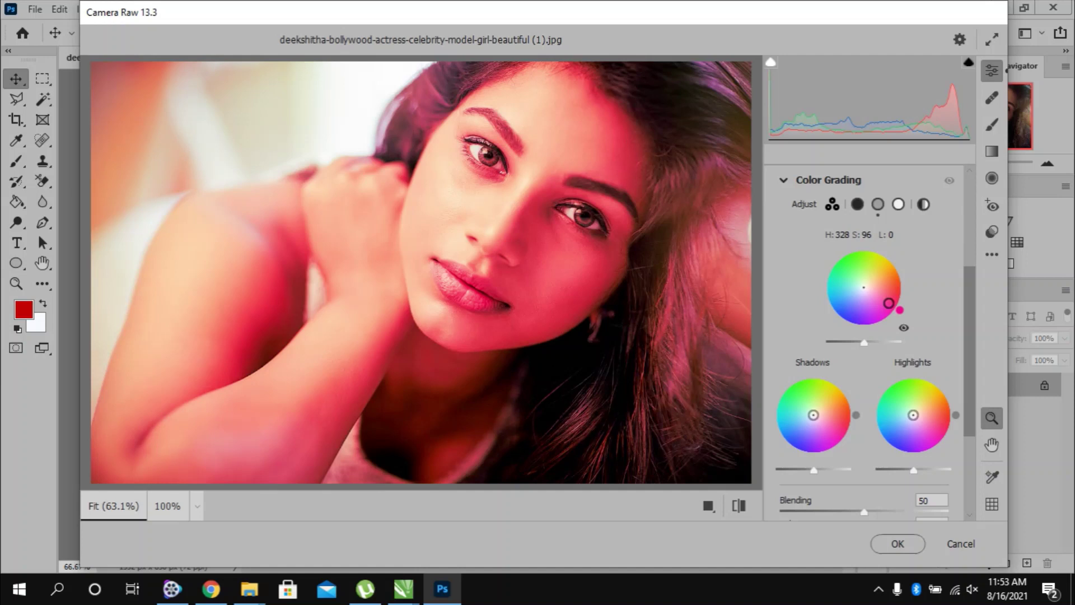
drag(889, 302, 843, 283)
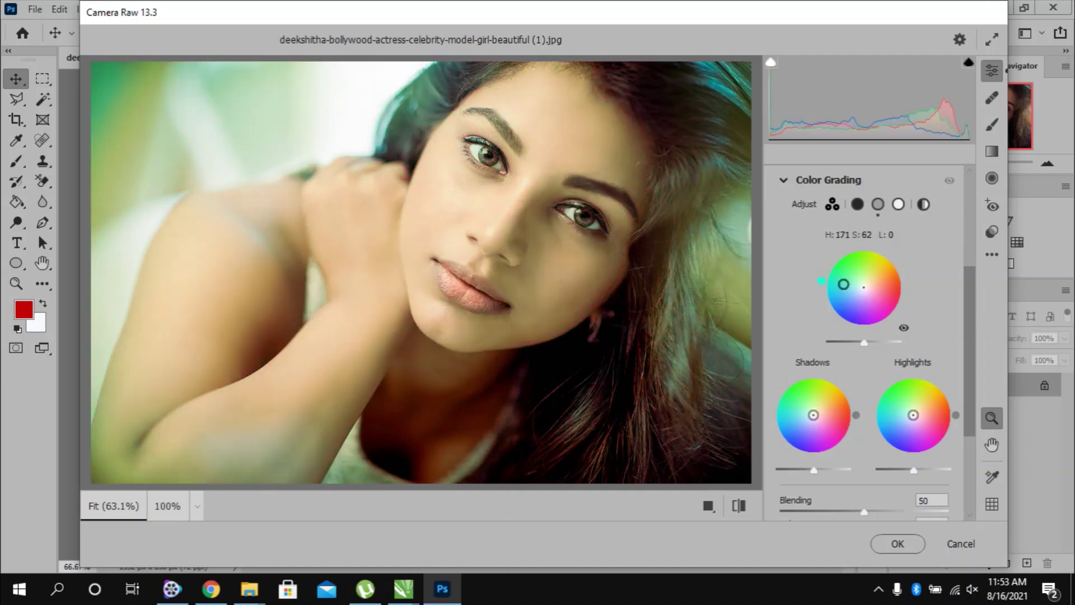
mouse_move(815, 416)
mouse_down()
mouse_move(830, 420)
mouse_move(796, 418)
mouse_up()
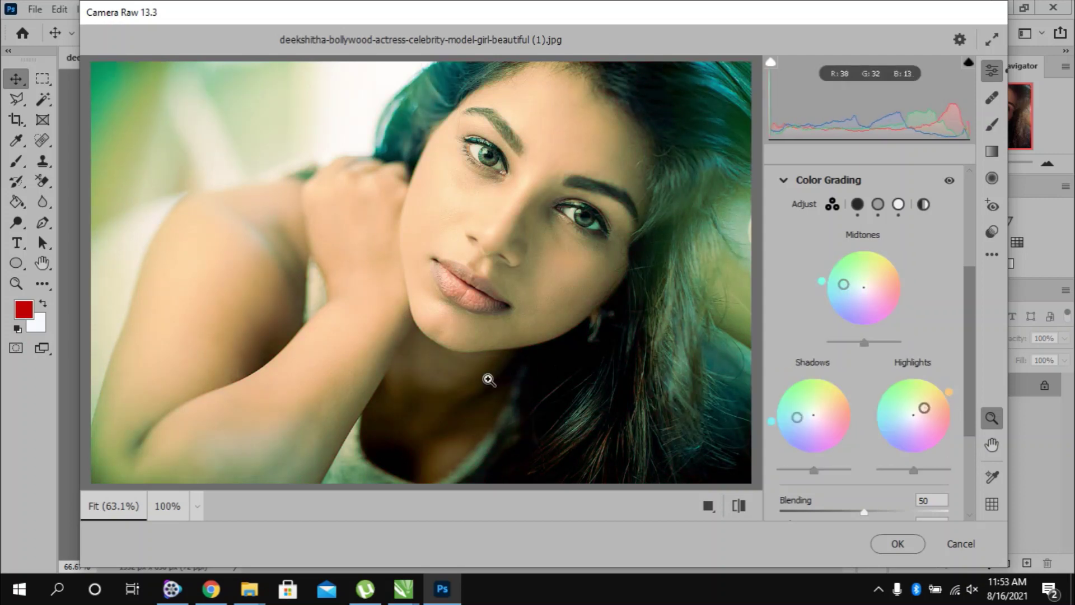
click(509, 223)
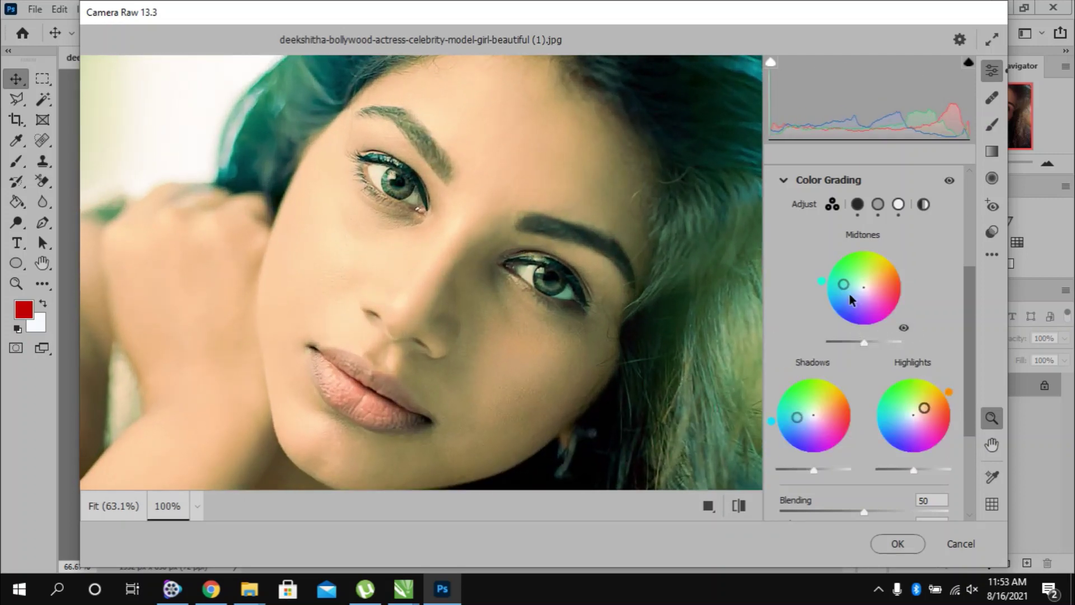
drag(844, 284, 858, 286)
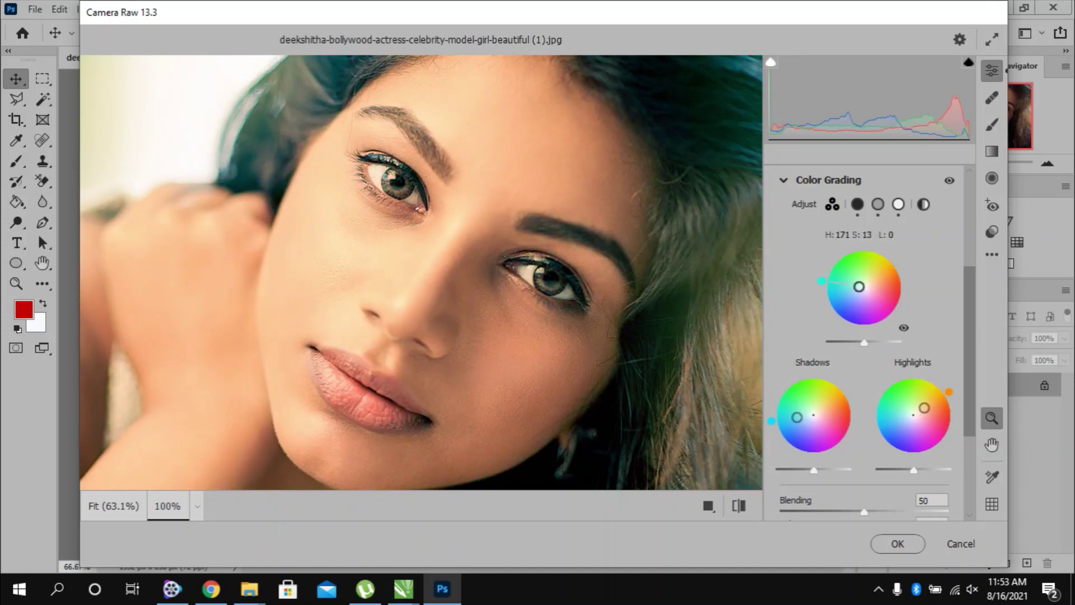
drag(858, 286, 866, 285)
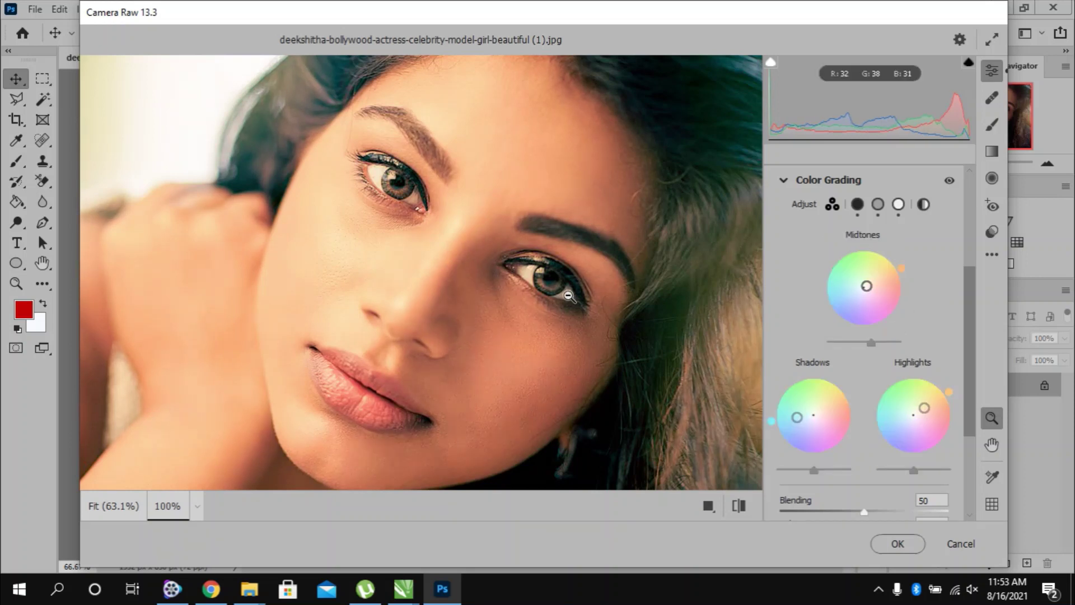
click(568, 295)
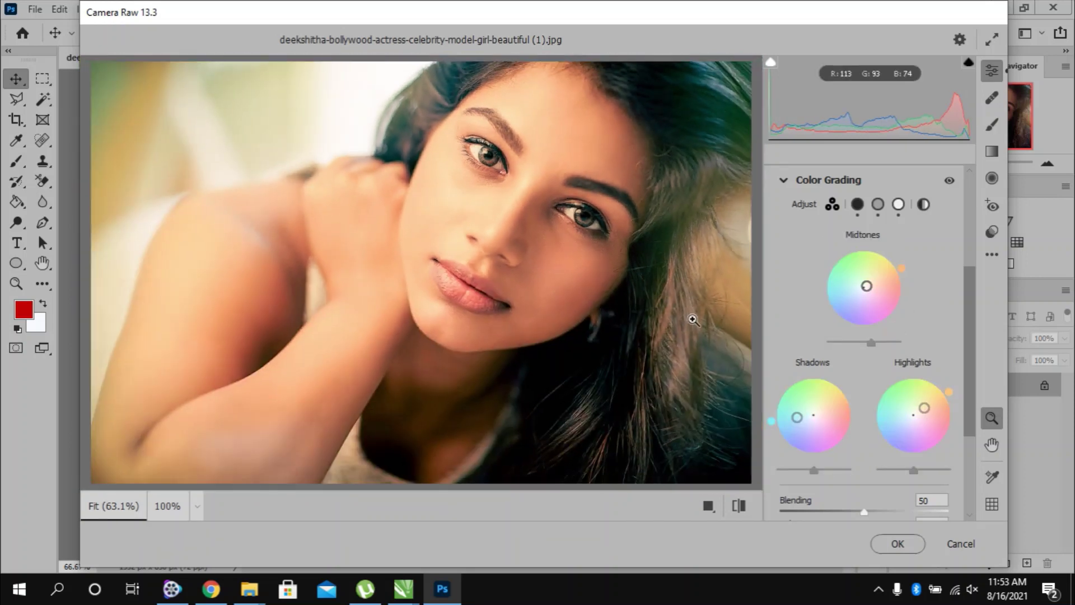
Add a teal Global grade at Hue 171, Saturation 35, Luminance −6.
click(923, 204)
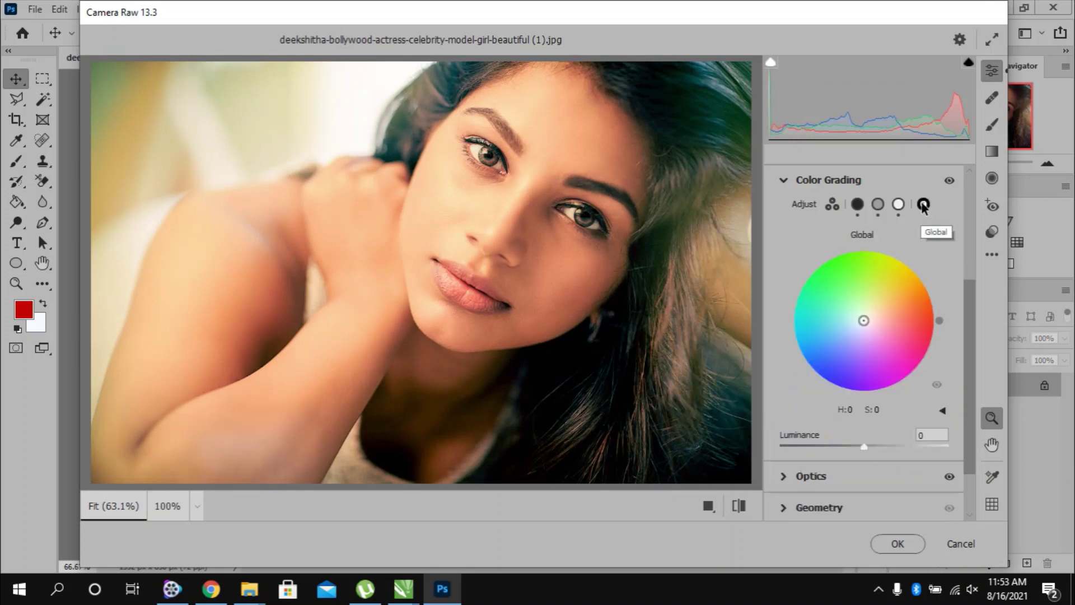
mouse_move(863, 321)
mouse_down()
mouse_move(881, 325)
mouse_move(838, 316)
mouse_up()
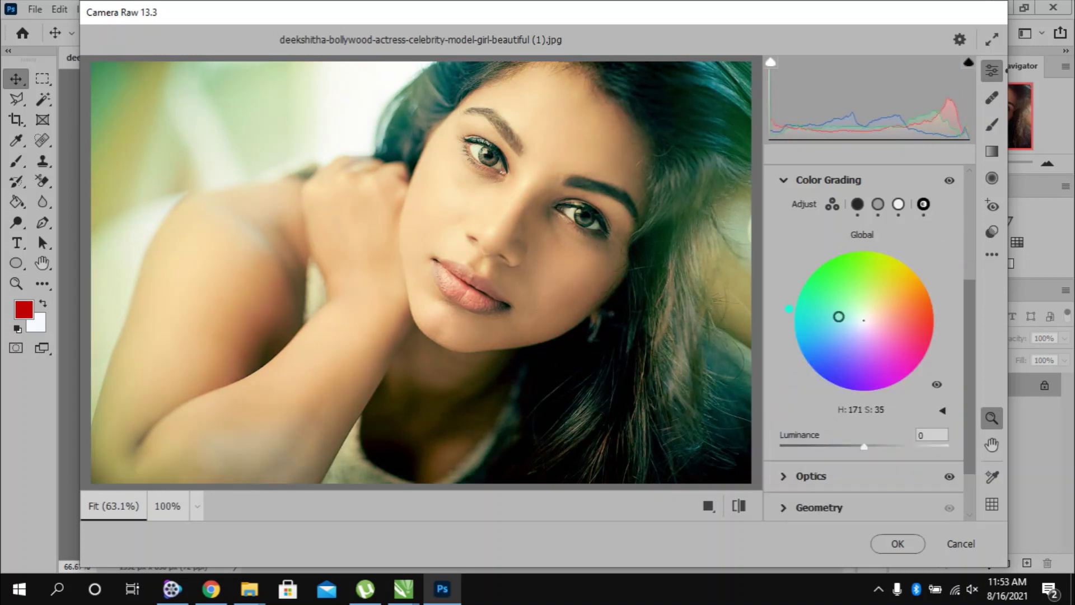
drag(864, 445, 859, 446)
Confirm Camera Raw with OK to bake the teal grade into the Background layer.
click(896, 543)
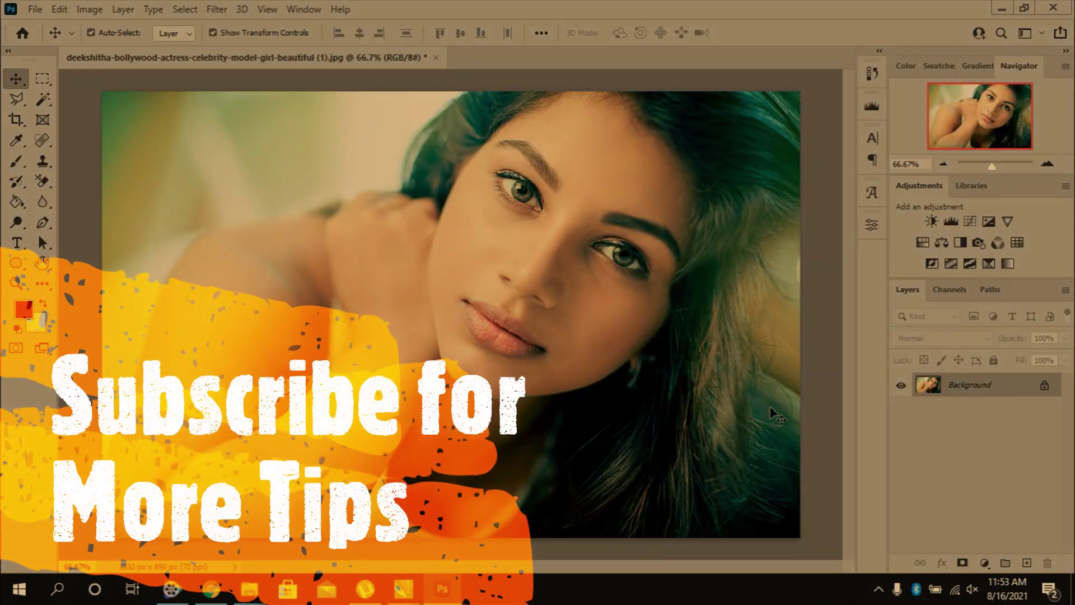